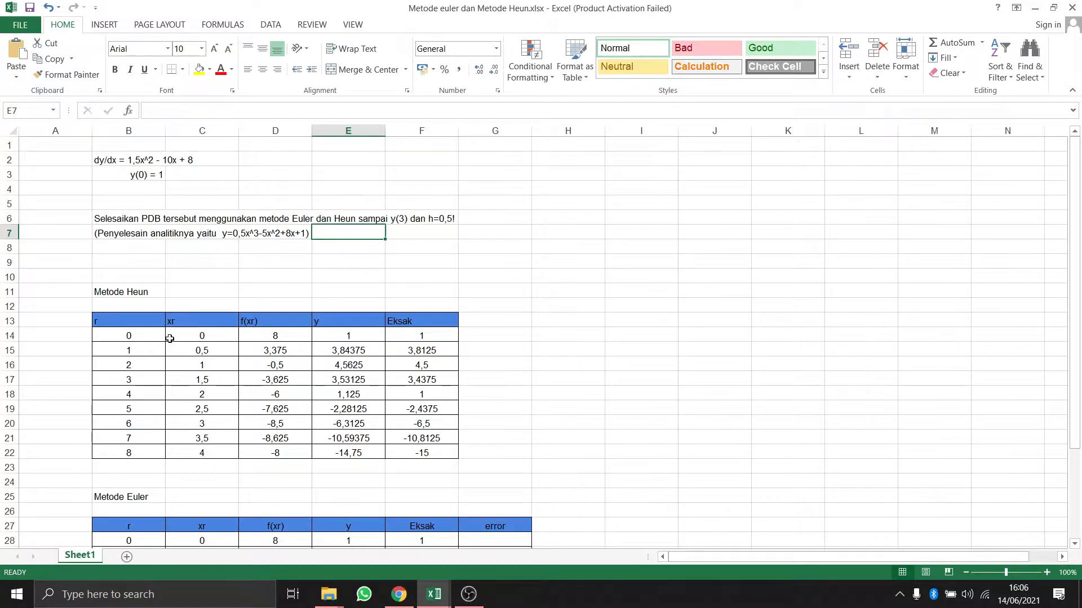
Review the iteration numbers in the r column of the Metode Heun table, from the first row to the last
click(142, 340)
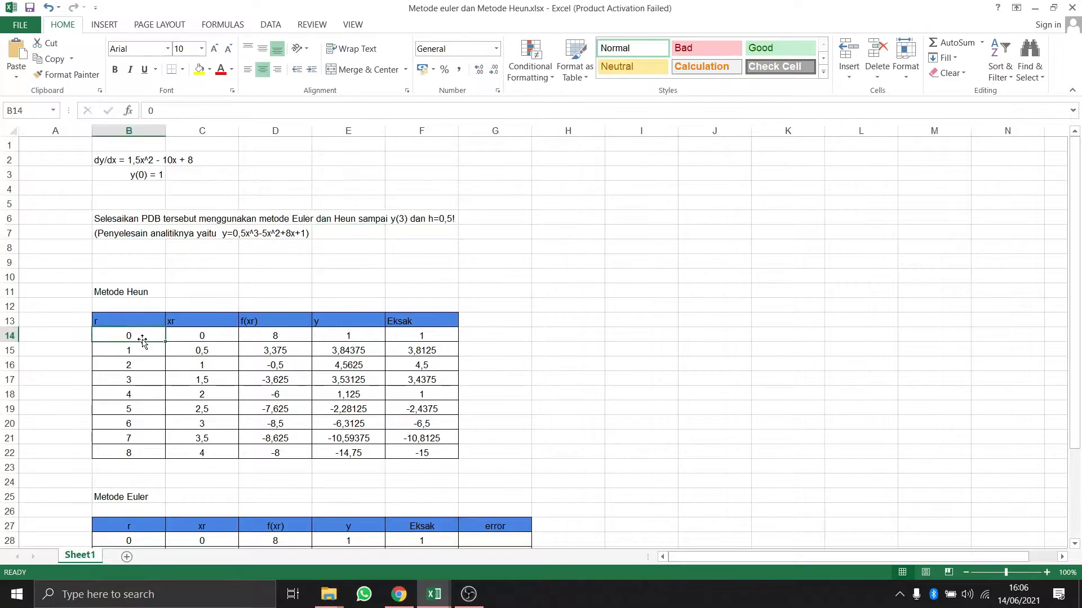
click(145, 353)
click(145, 366)
click(144, 381)
click(145, 397)
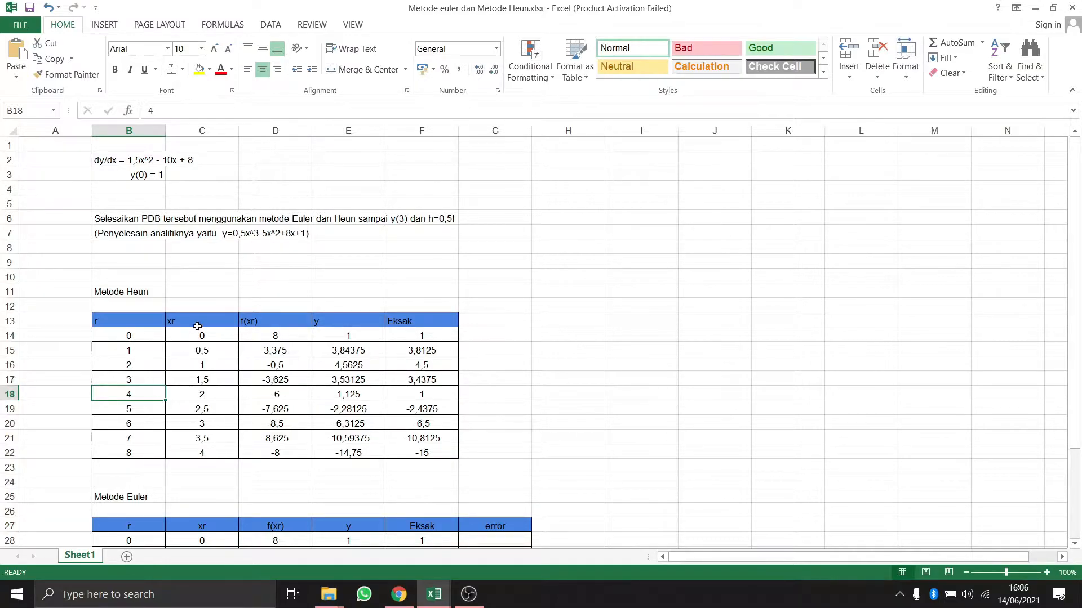
click(142, 450)
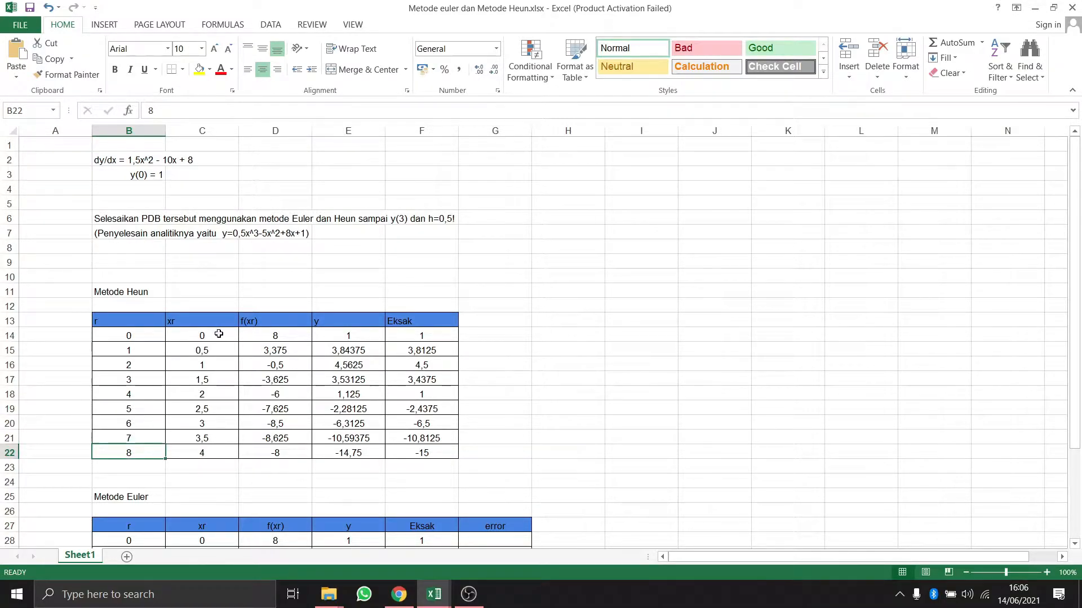
Inspect the xr column of the Metode Heun table cell by cell, C14 to C22, to see how each value is calculated
click(218, 334)
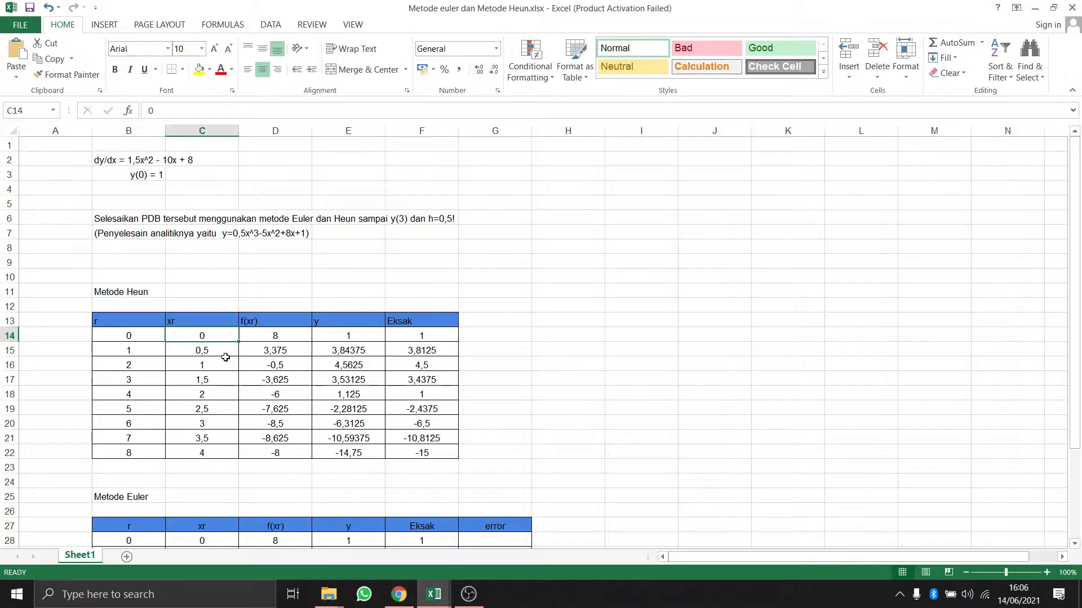
click(221, 354)
click(216, 366)
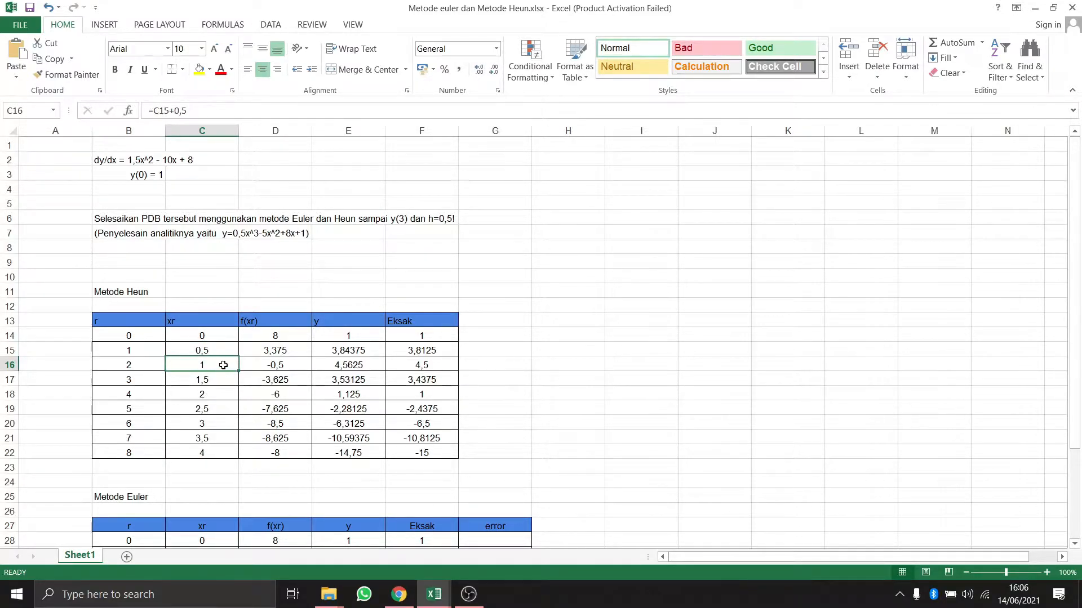
click(230, 347)
click(223, 368)
click(218, 382)
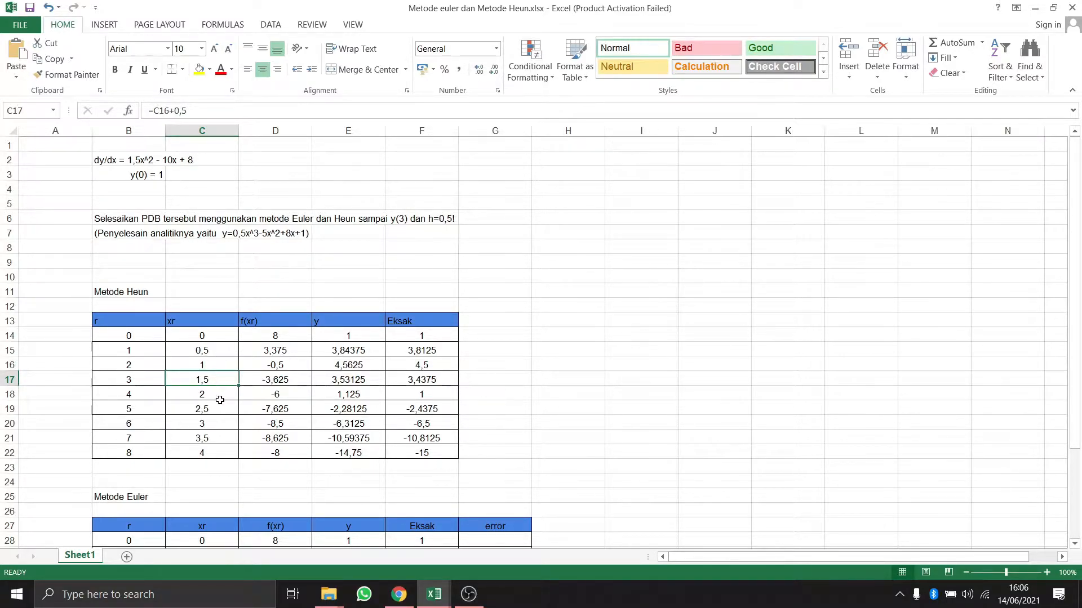
click(215, 394)
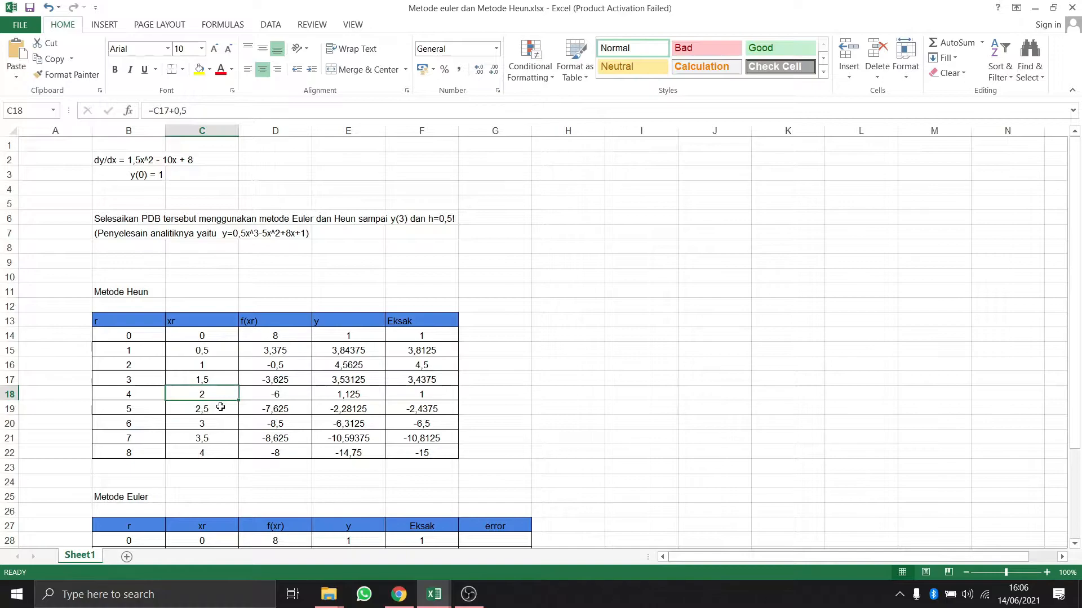
click(219, 407)
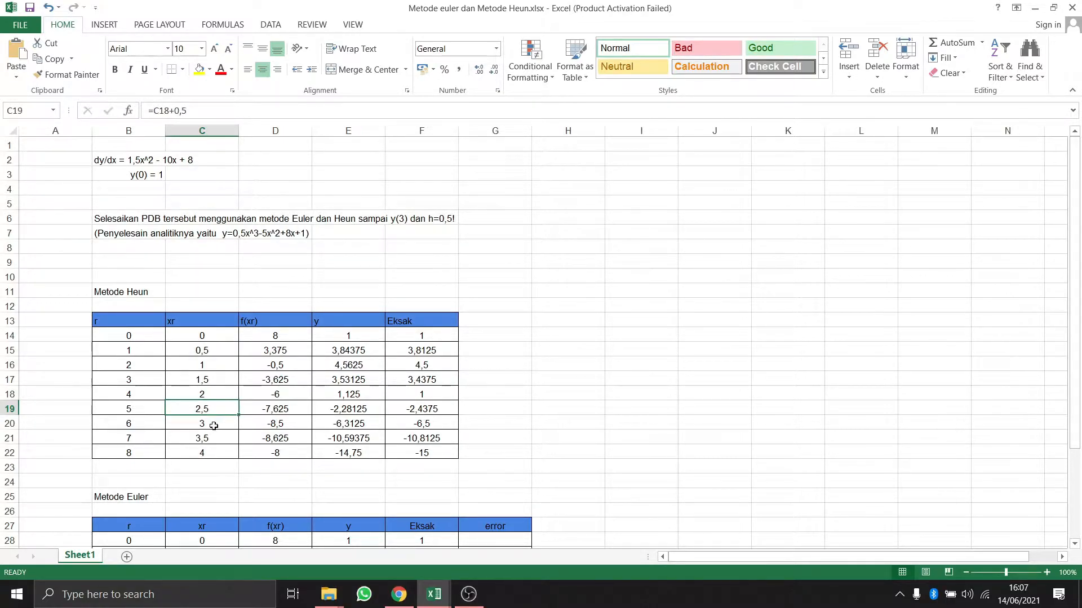
click(213, 426)
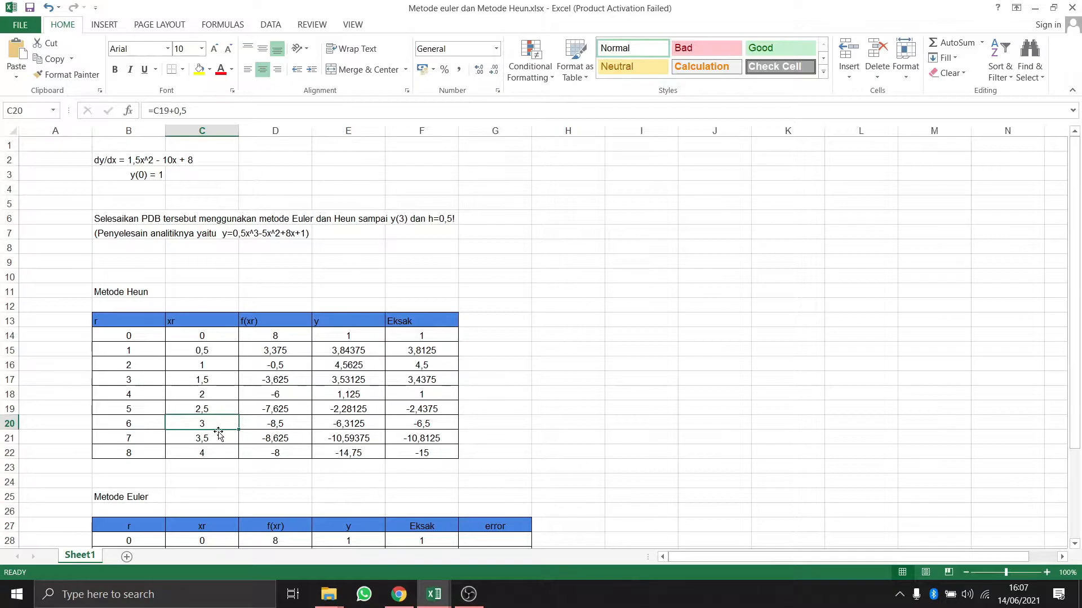
click(221, 438)
click(224, 457)
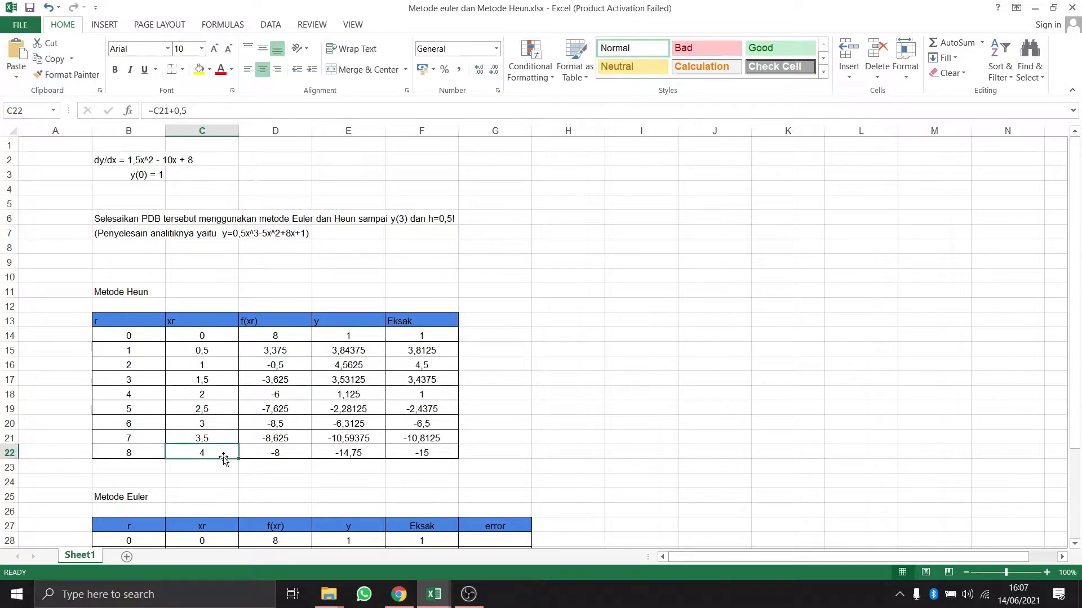
Examine the f(xr) formulas in D14 to D22 of the Metode Heun table, comparing them with the xr values they reference
click(286, 335)
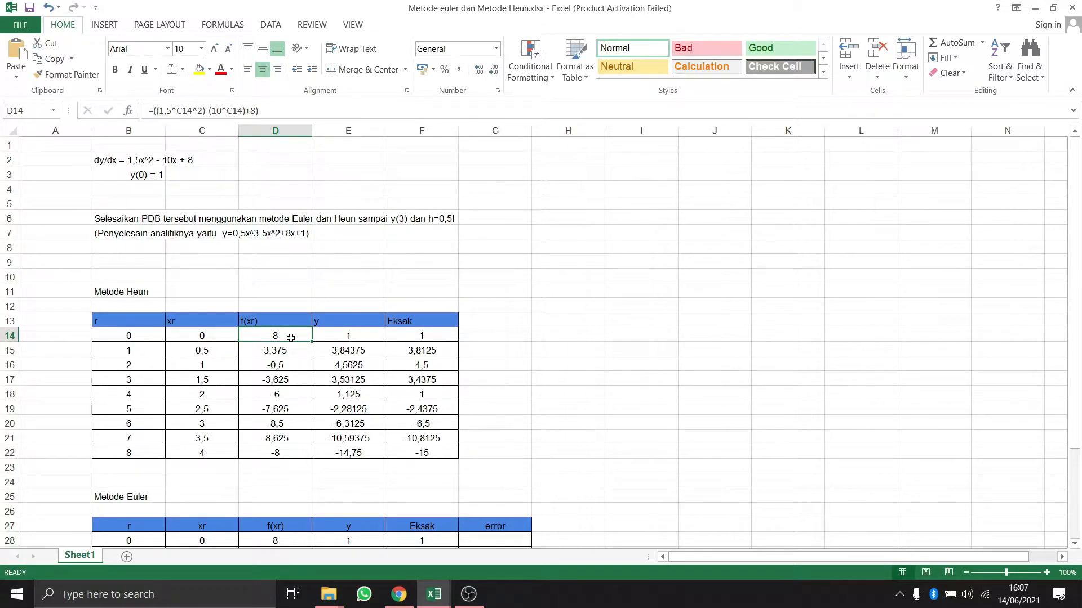
click(292, 350)
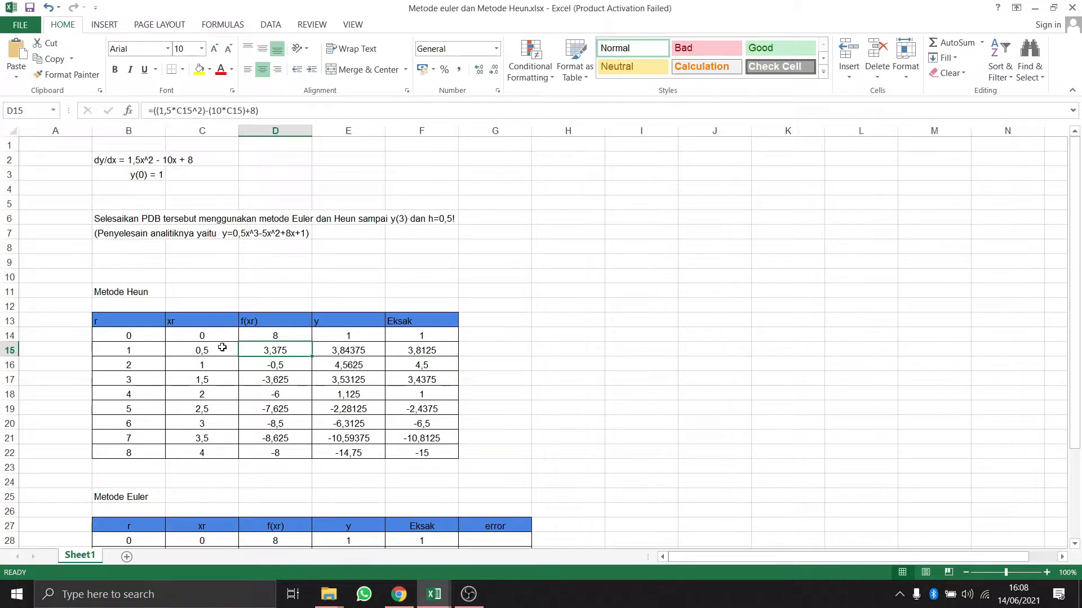
click(295, 365)
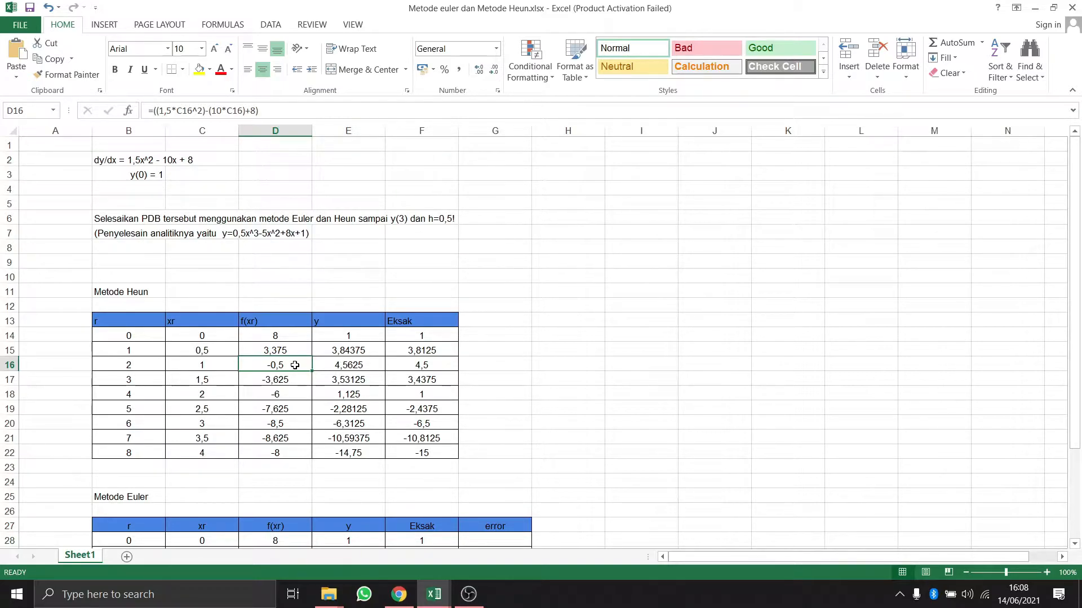
click(225, 365)
click(289, 365)
click(224, 366)
click(298, 366)
click(290, 380)
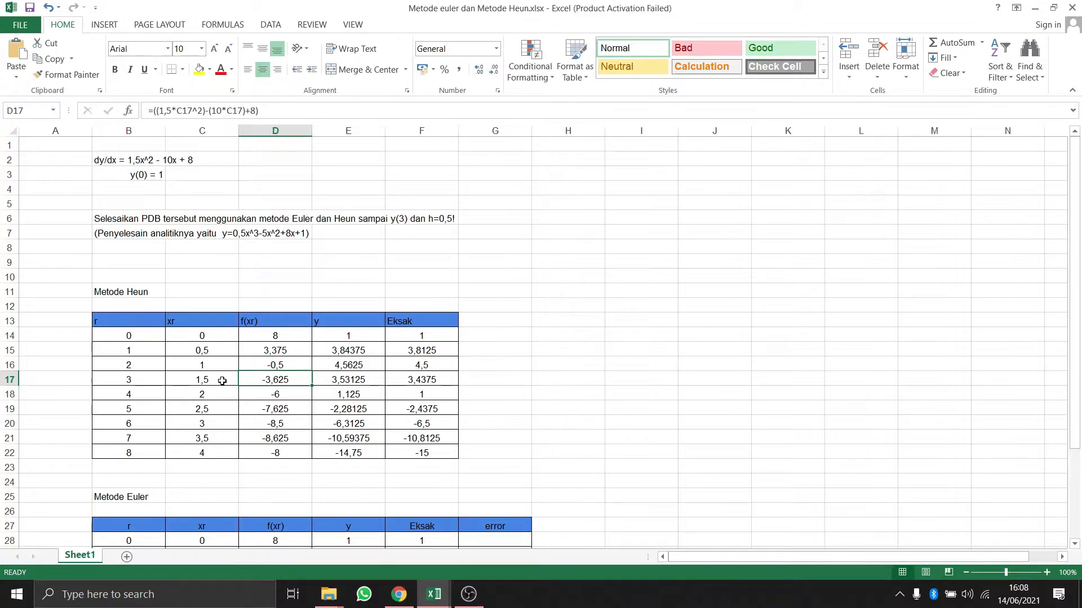
click(289, 395)
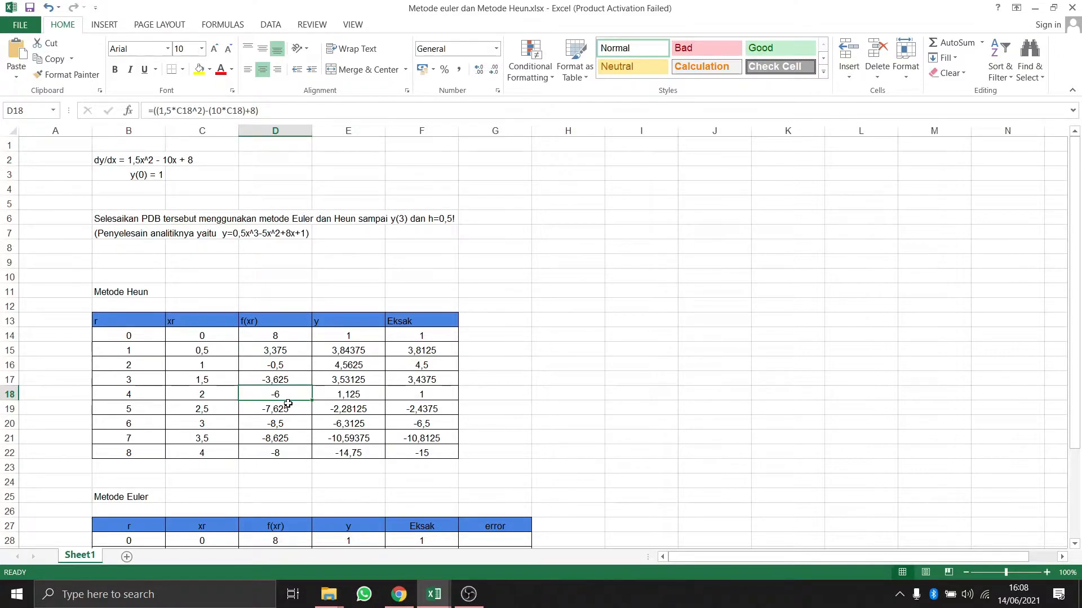
click(301, 411)
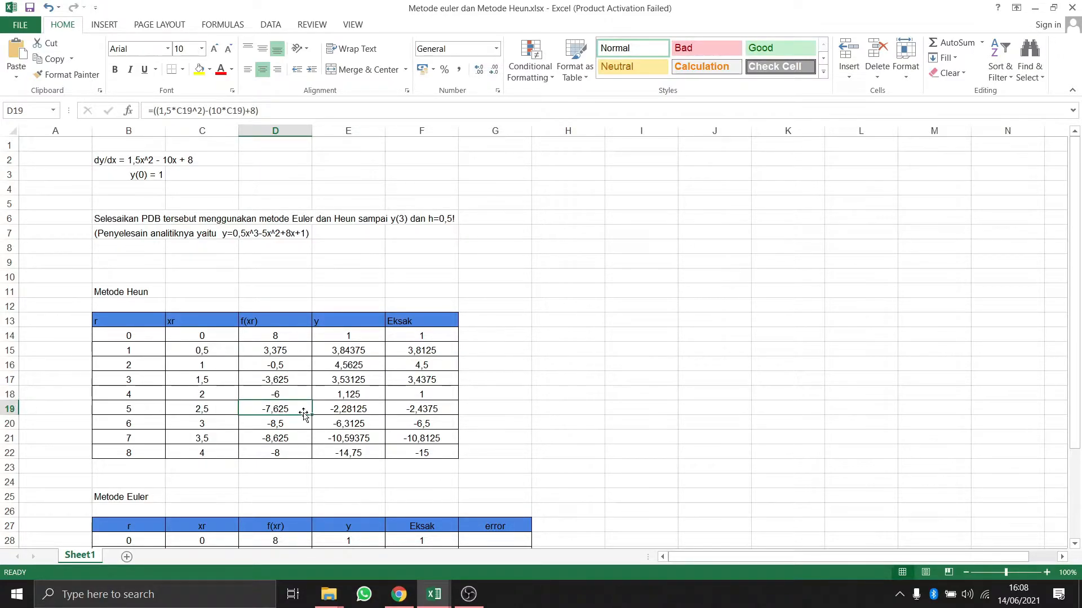
click(294, 424)
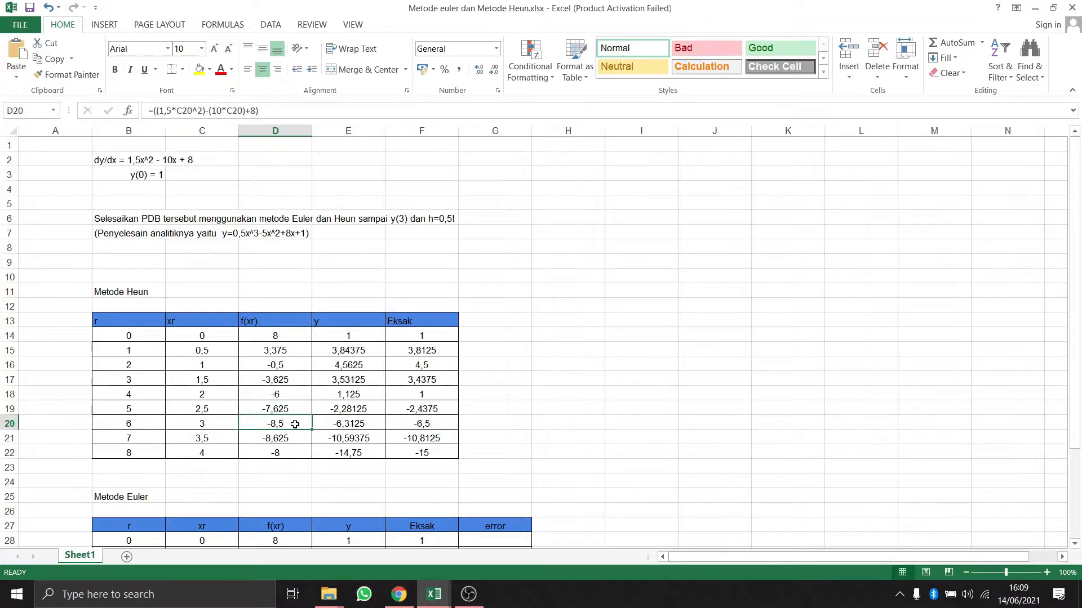
click(299, 444)
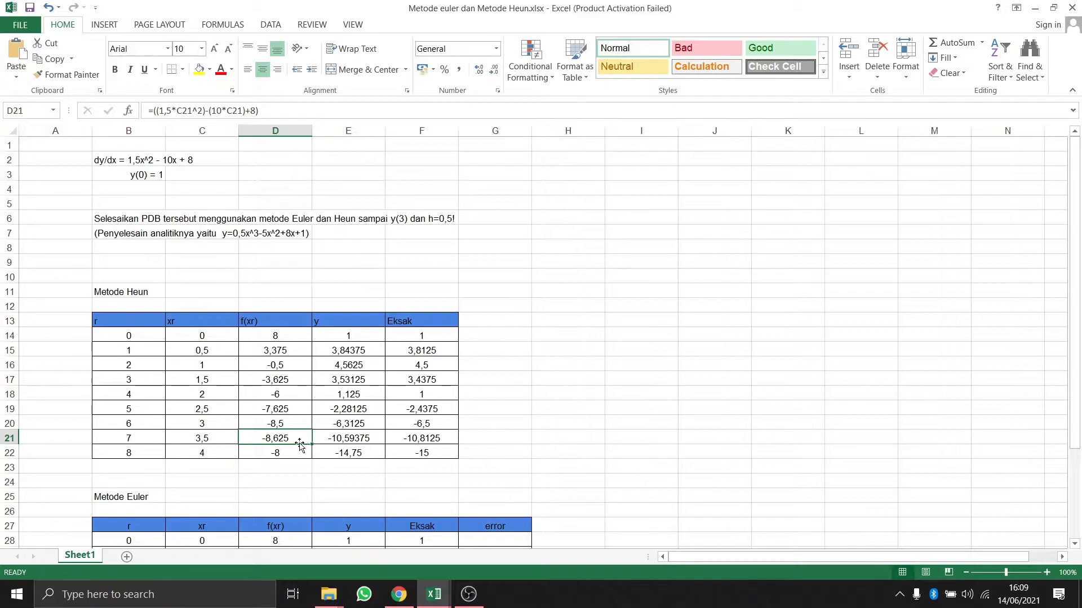
click(297, 452)
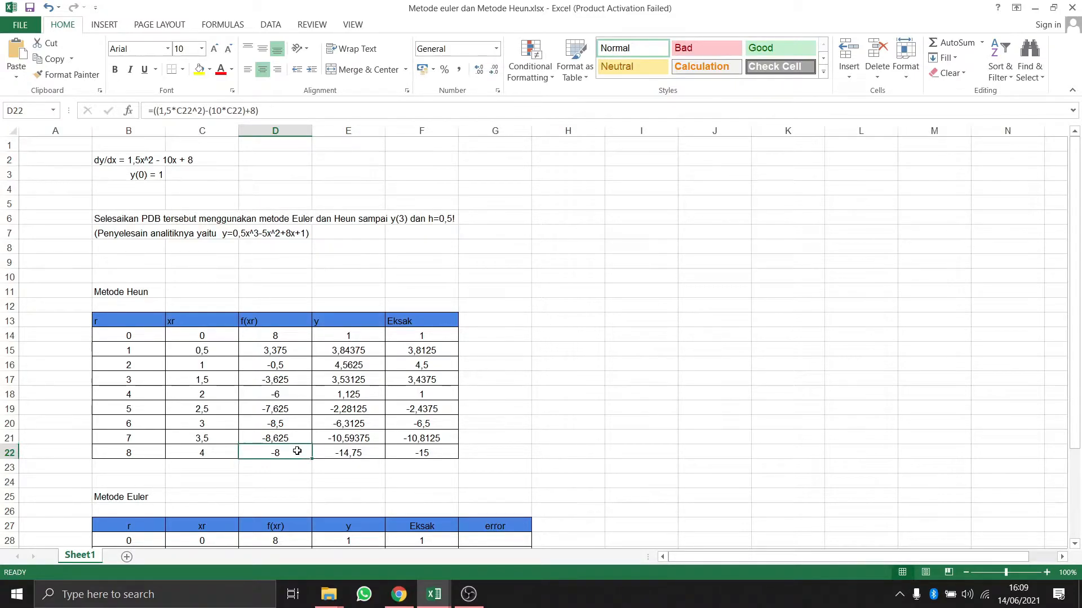
Examine the initial y value and the Heun formulas in E15 to E22, checking the f(xr) cells they reference
click(360, 333)
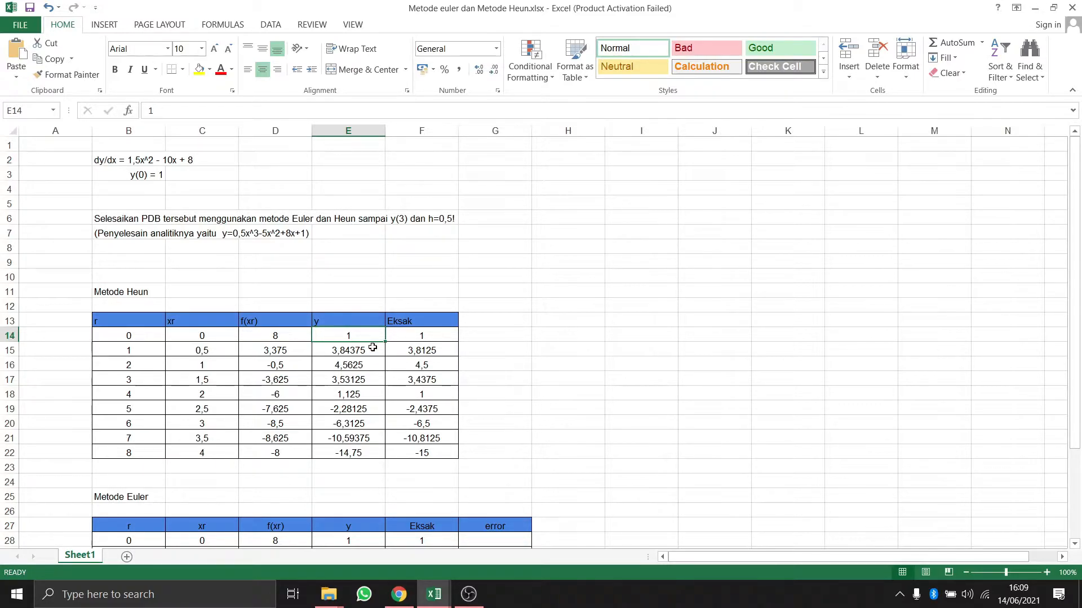
click(371, 349)
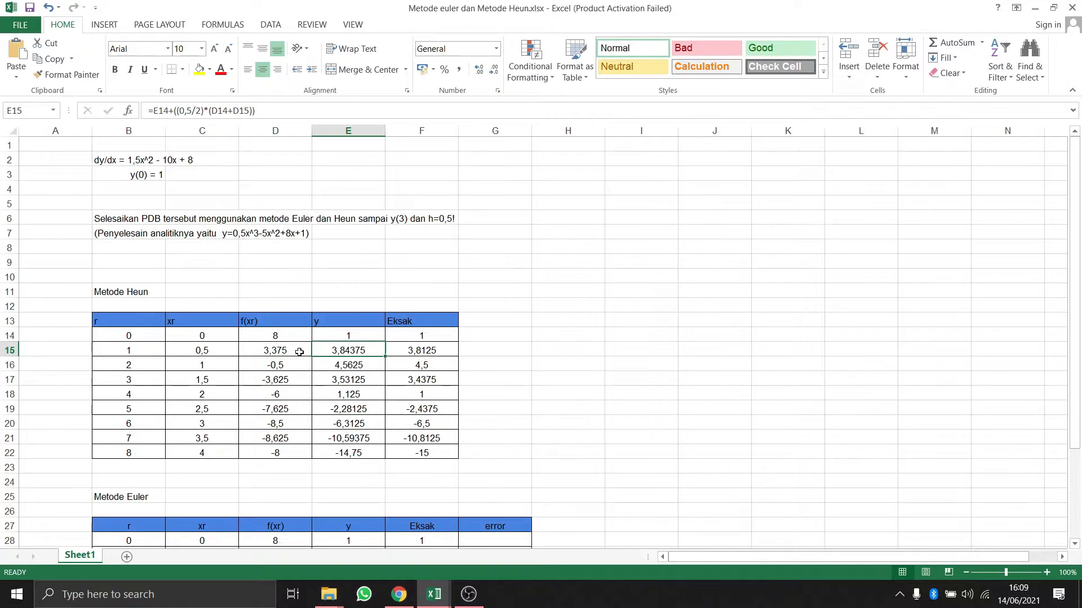
click(325, 367)
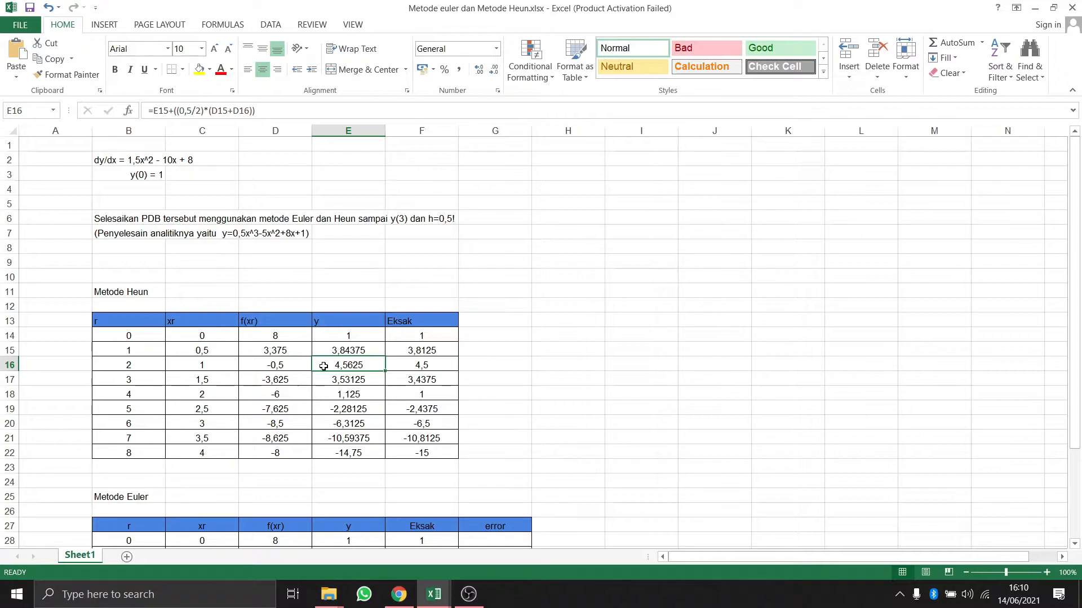
click(295, 351)
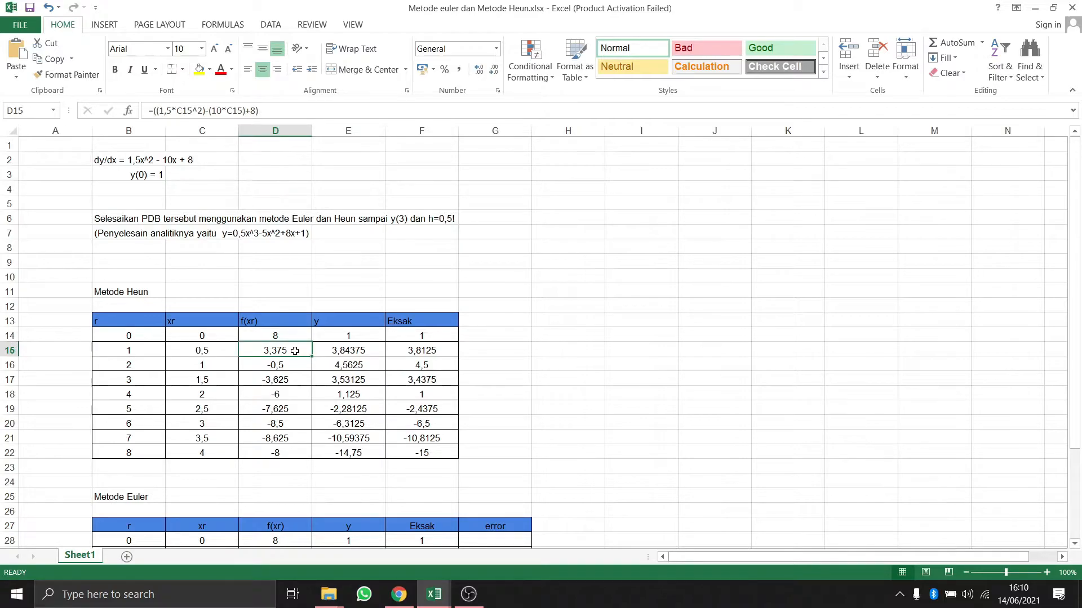
click(300, 366)
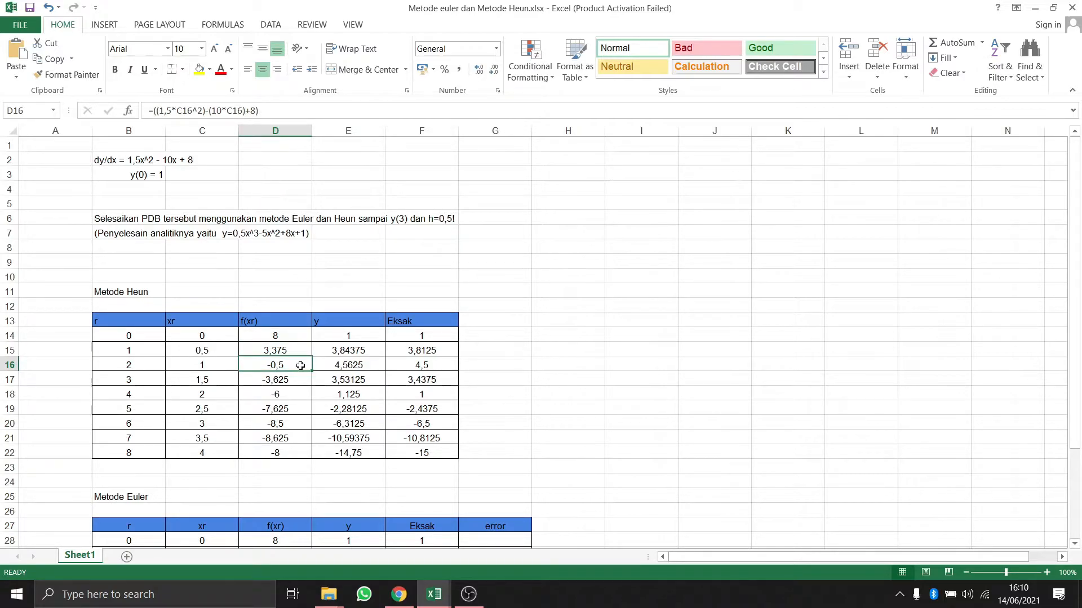
click(336, 370)
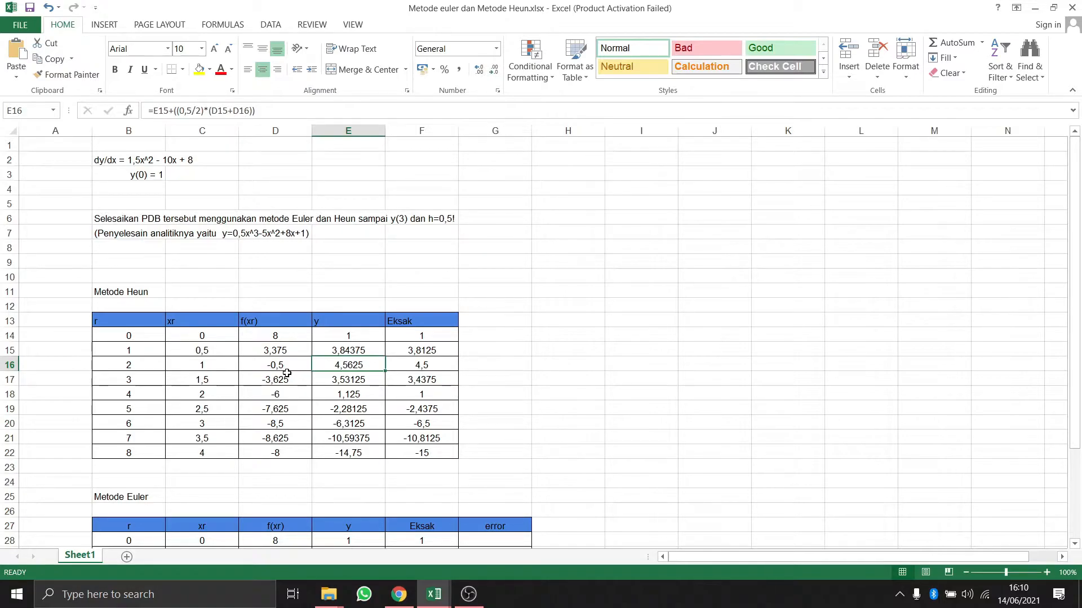
click(374, 383)
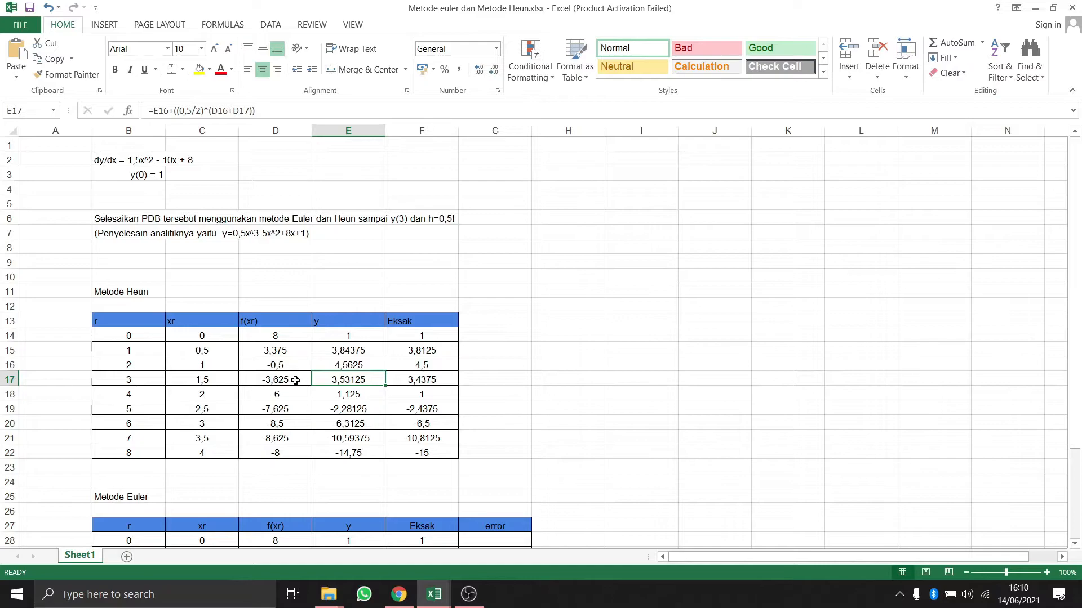
click(325, 397)
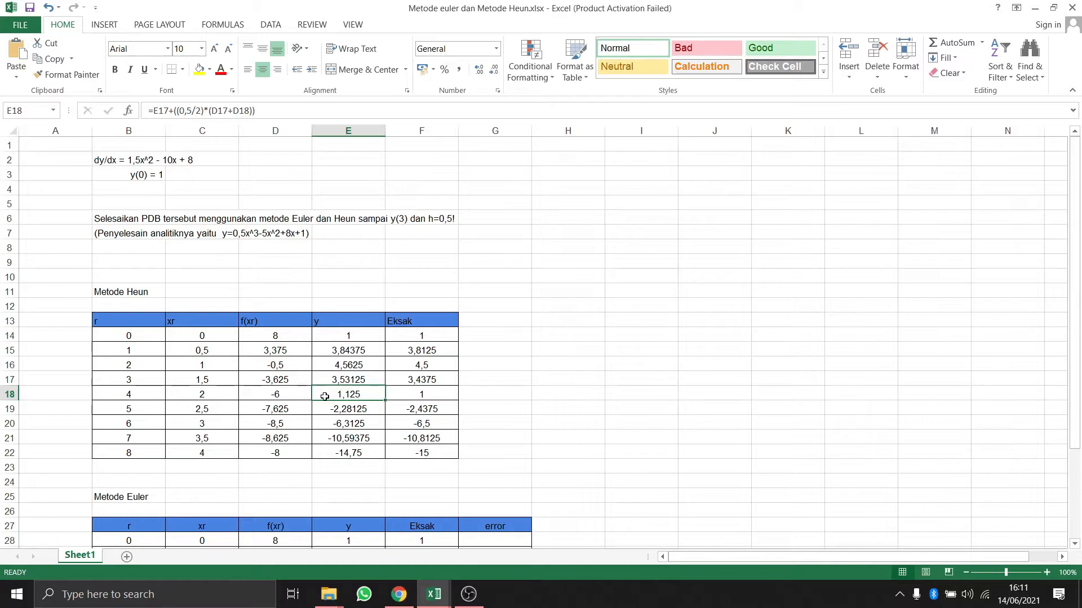
click(325, 410)
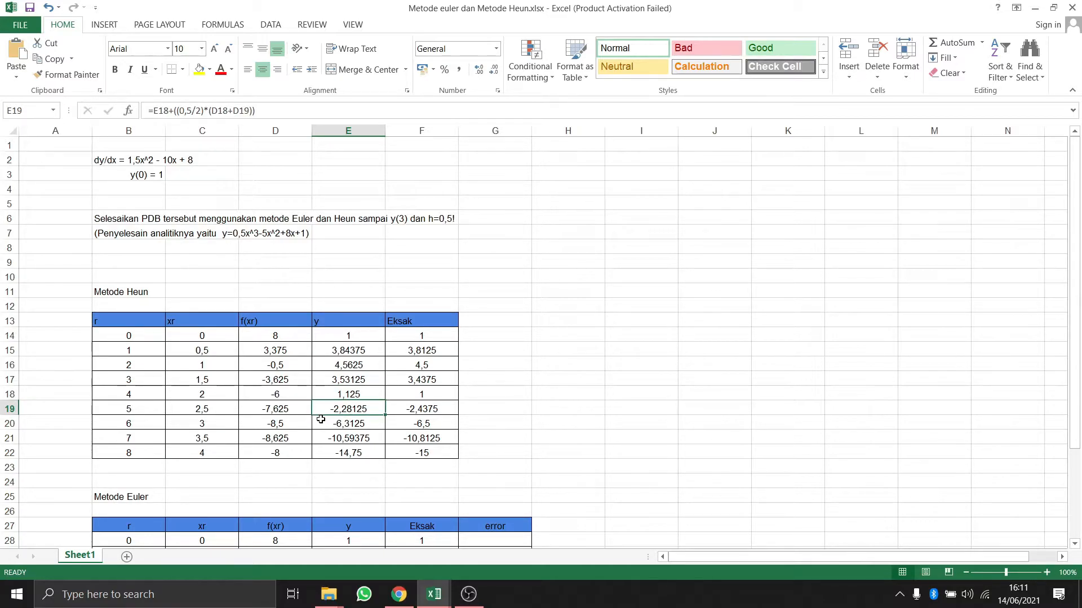
click(321, 421)
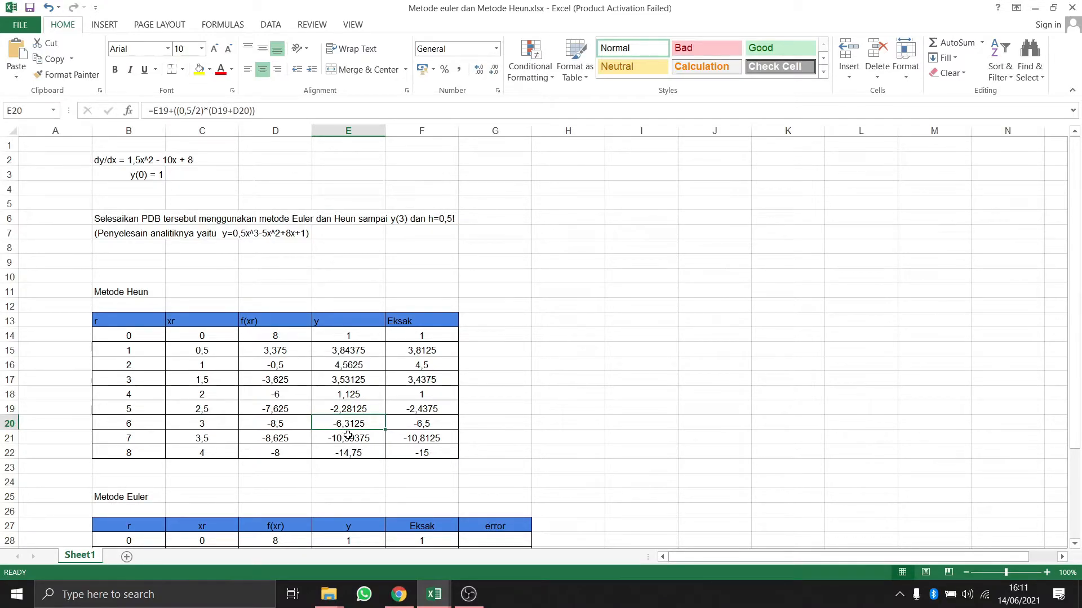
click(322, 442)
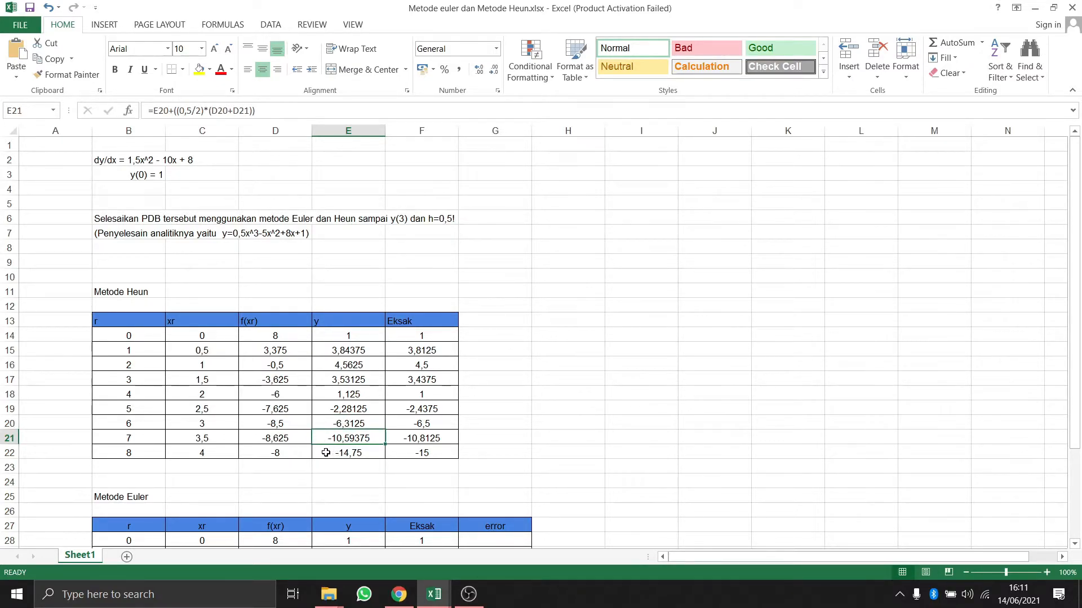
click(330, 454)
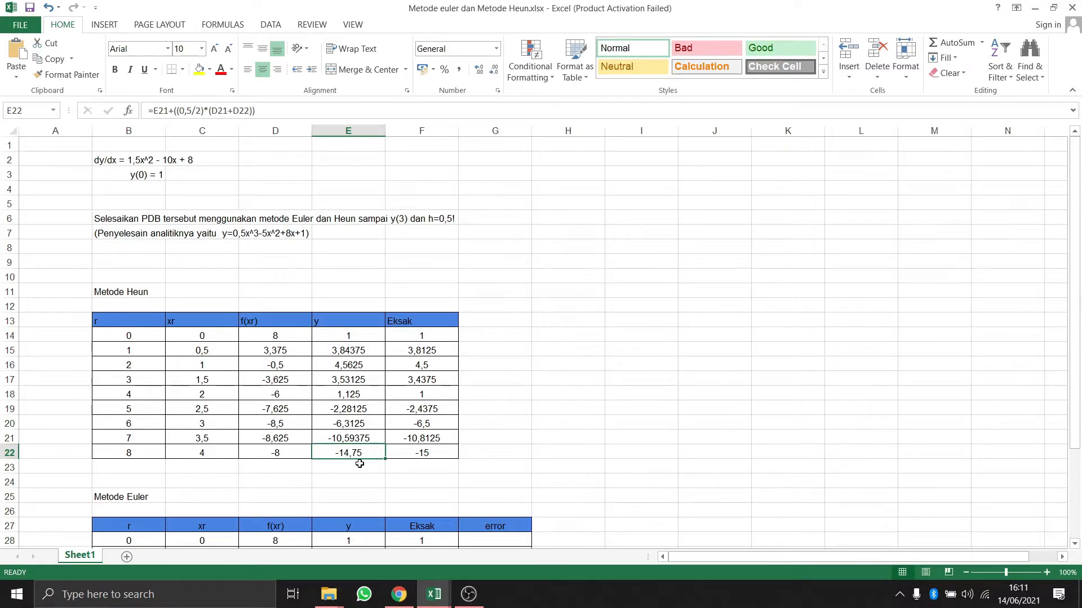
Examine the Eksak formulas in F14 to F22 of the Metode Heun table, checking the xr cells they reference
click(436, 337)
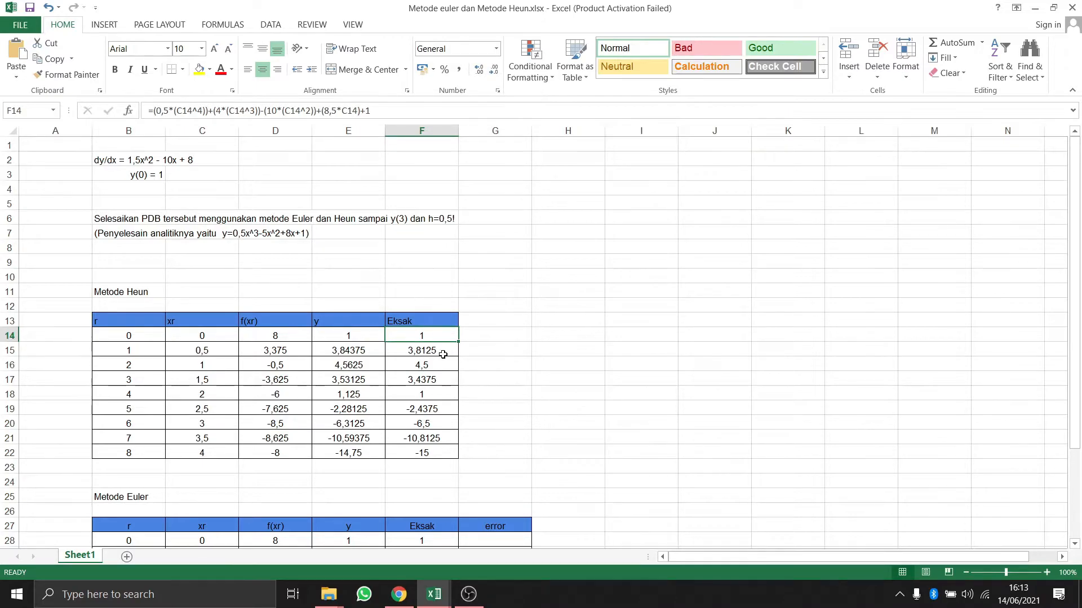
click(440, 353)
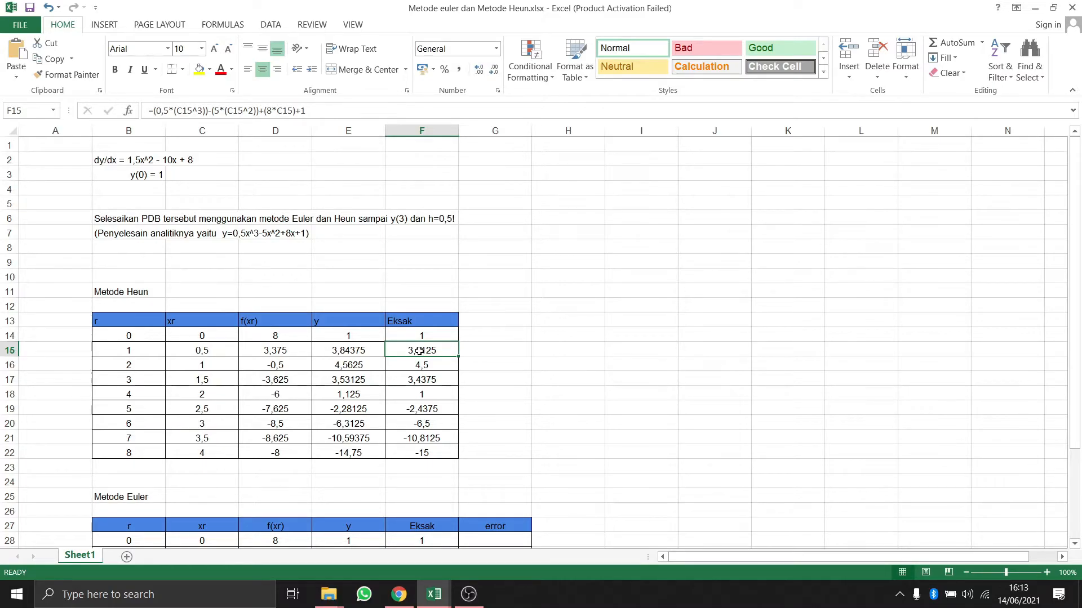
click(446, 366)
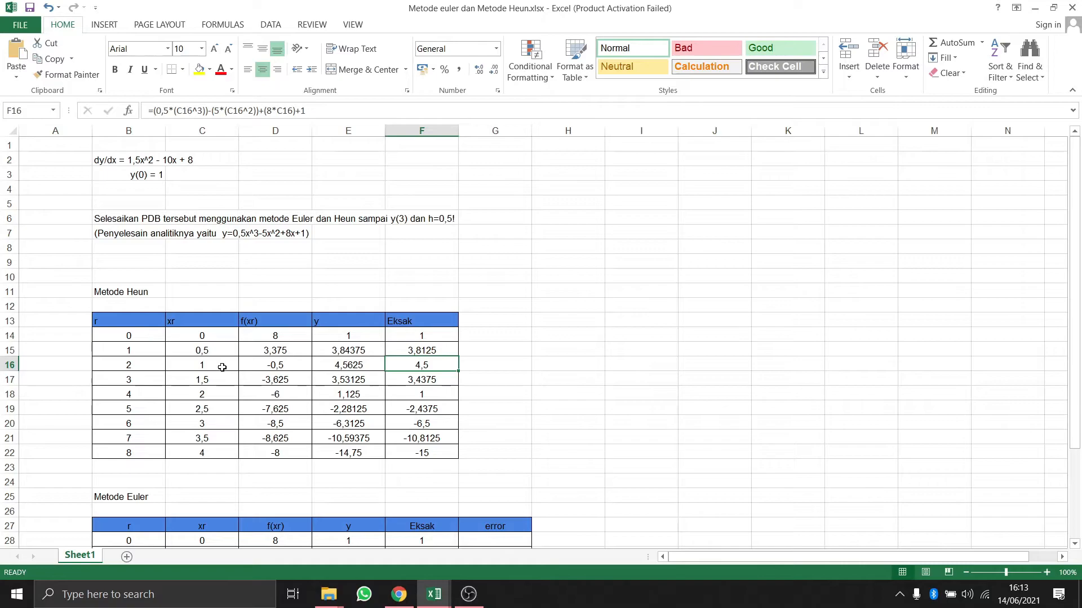
click(451, 380)
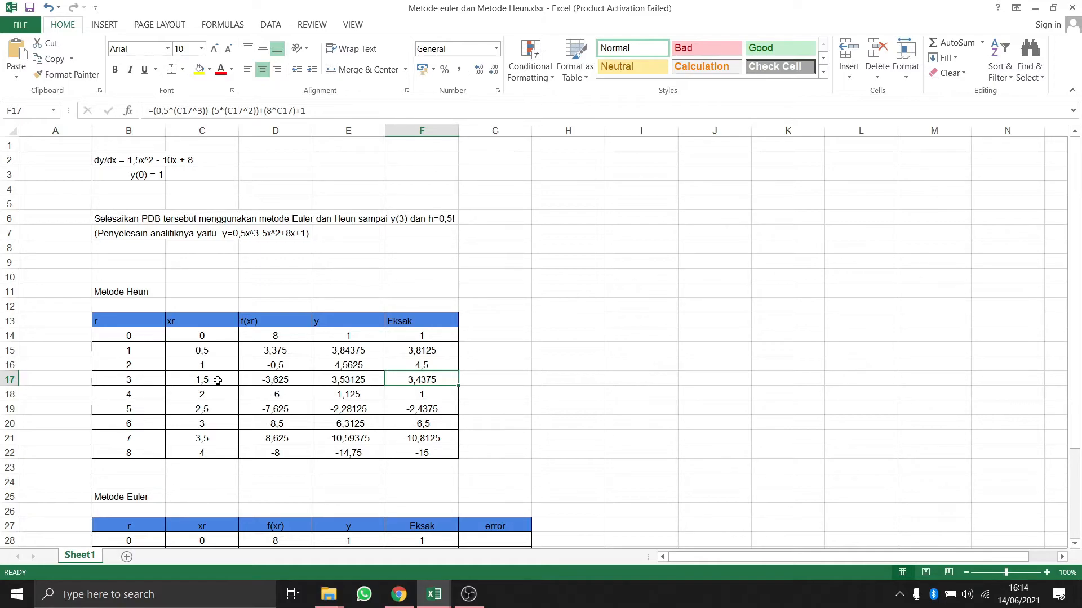
click(443, 394)
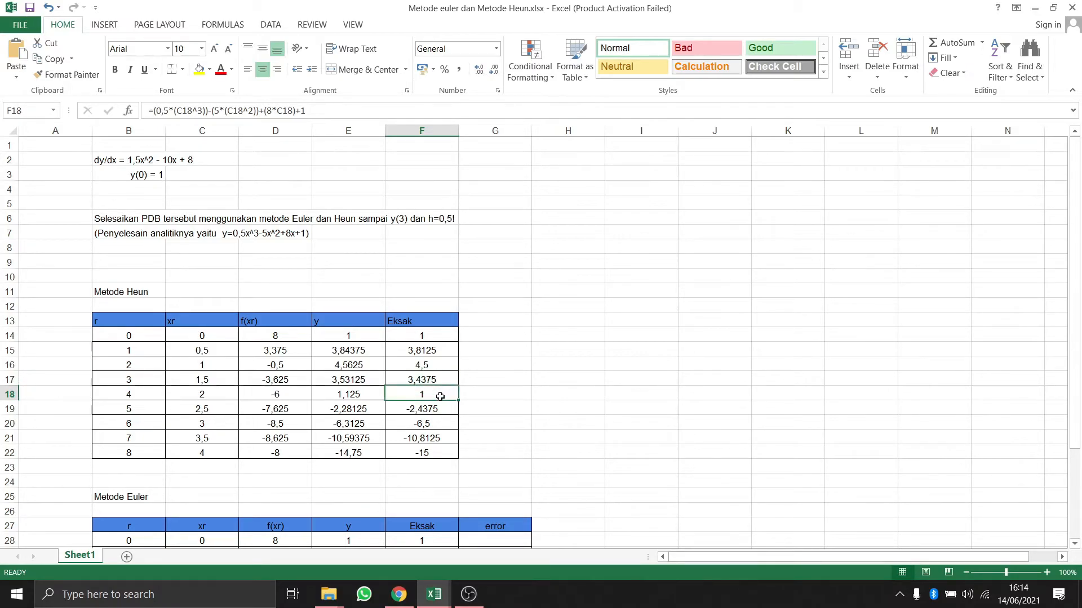
click(433, 410)
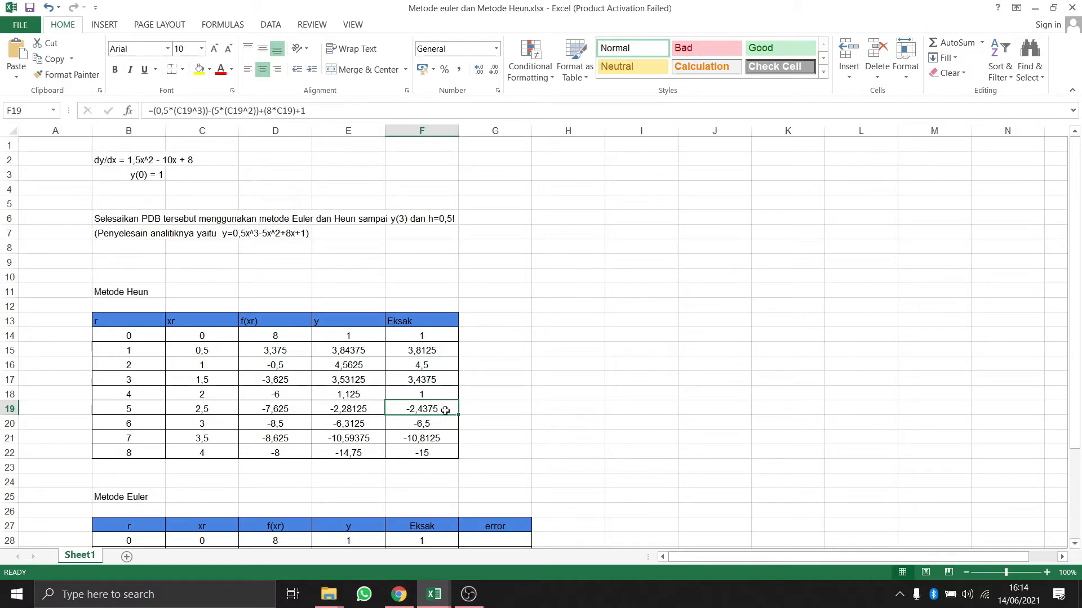
click(443, 430)
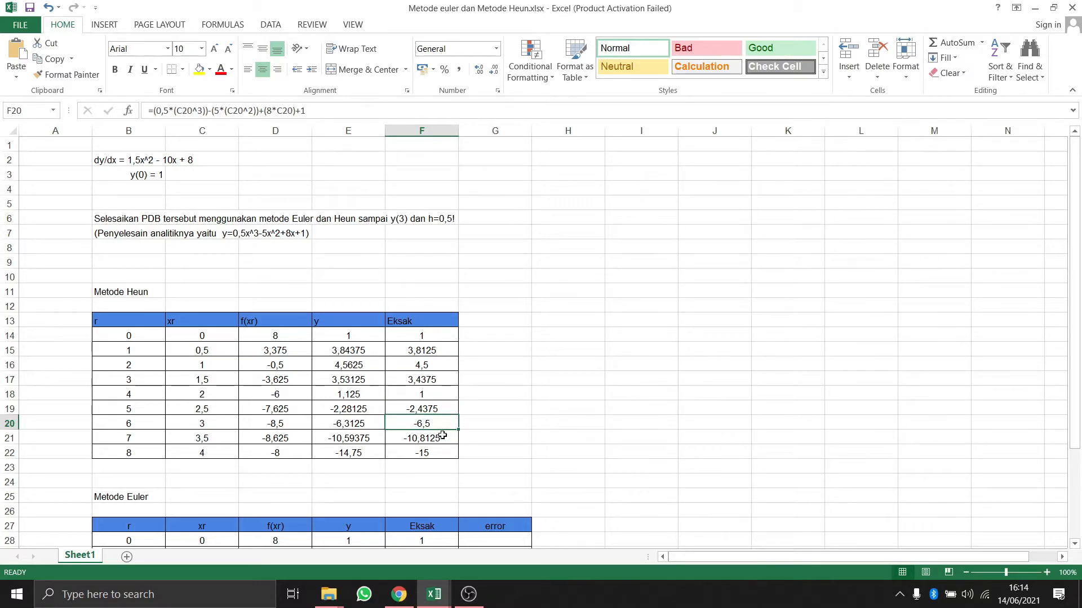
click(442, 439)
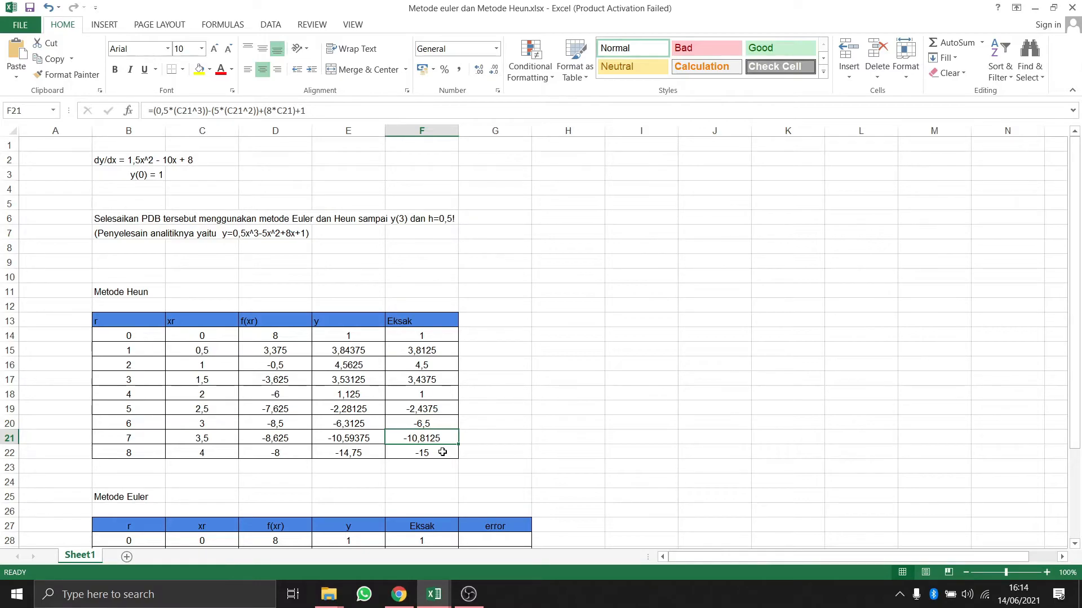
click(443, 452)
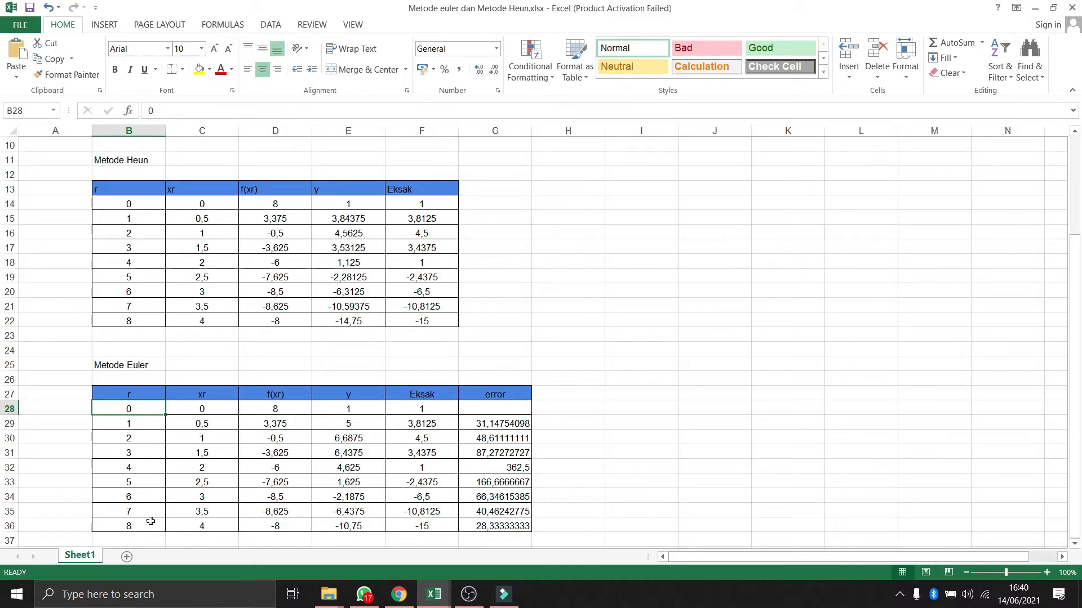
Check the starting xr value in C28 and compare the D28 f(xr) formula of the Metode Euler table with the dy/dx equation
click(213, 411)
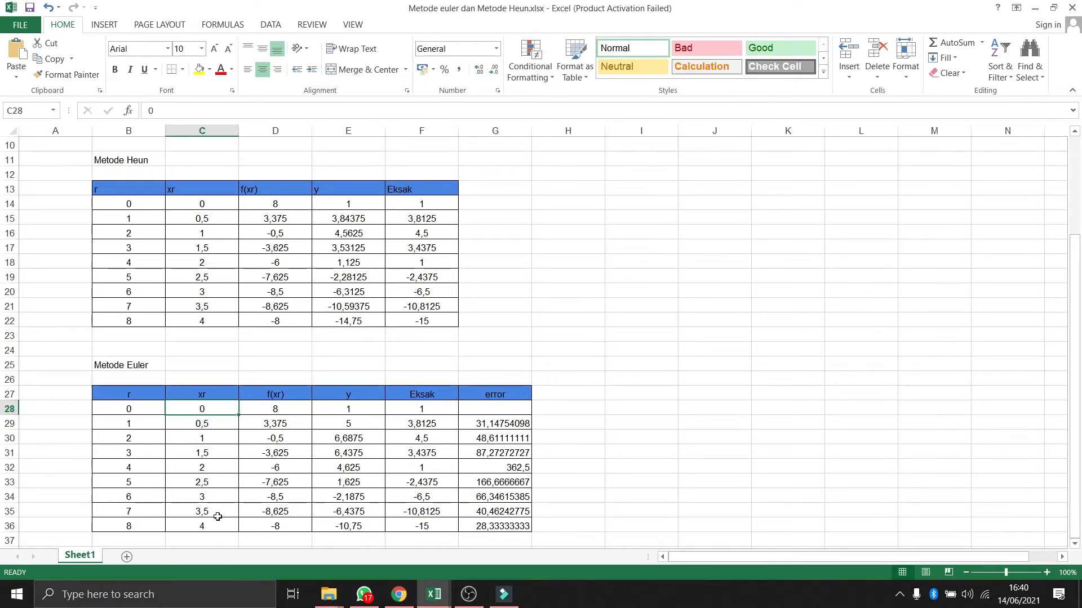
click(283, 407)
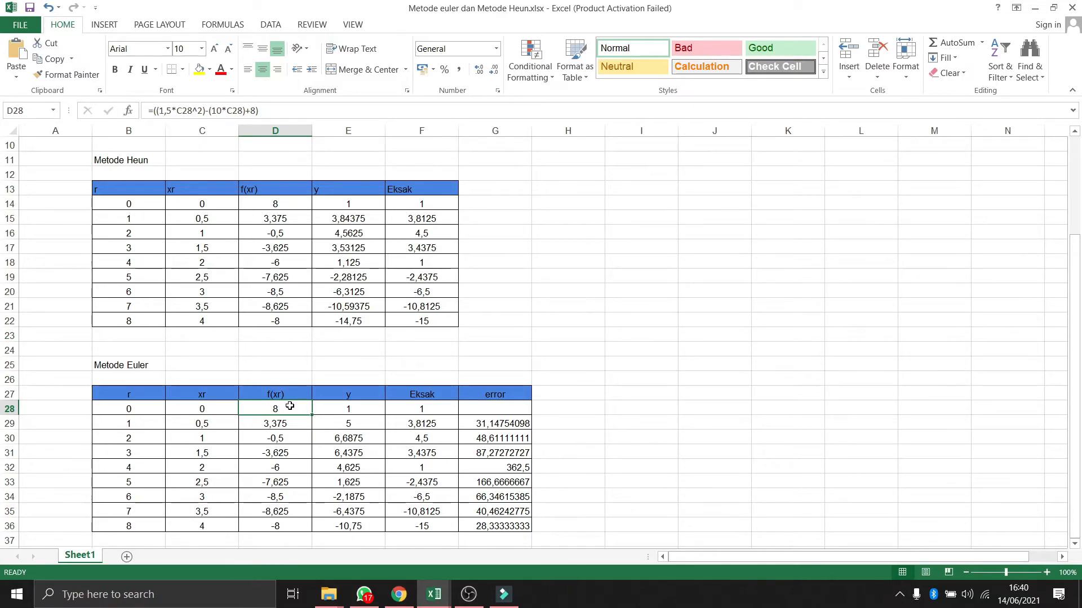
scroll(284, 389, up, 3)
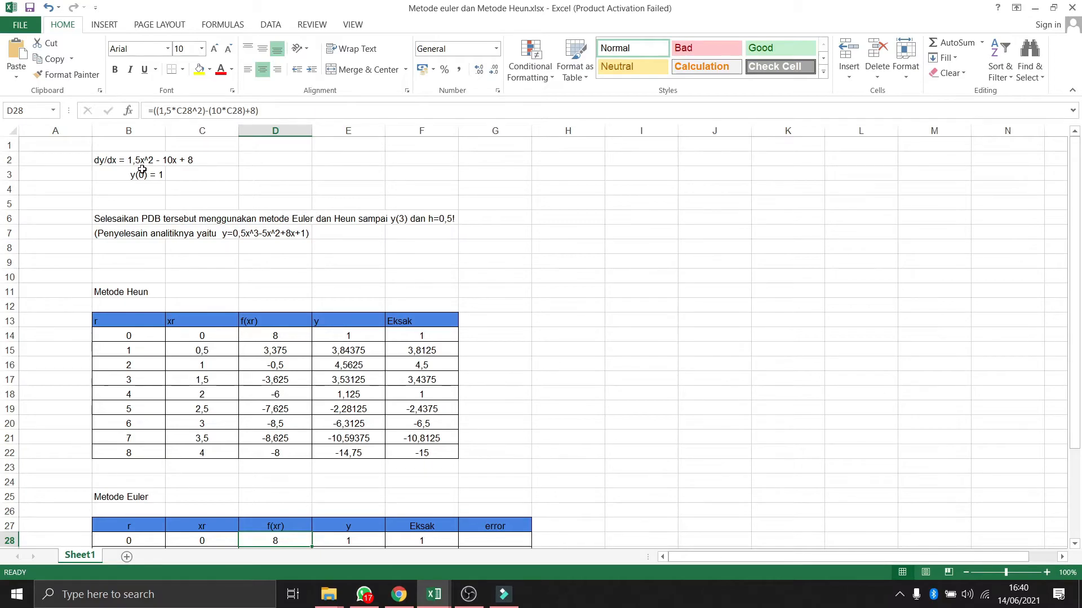
scroll(251, 351, down, 4)
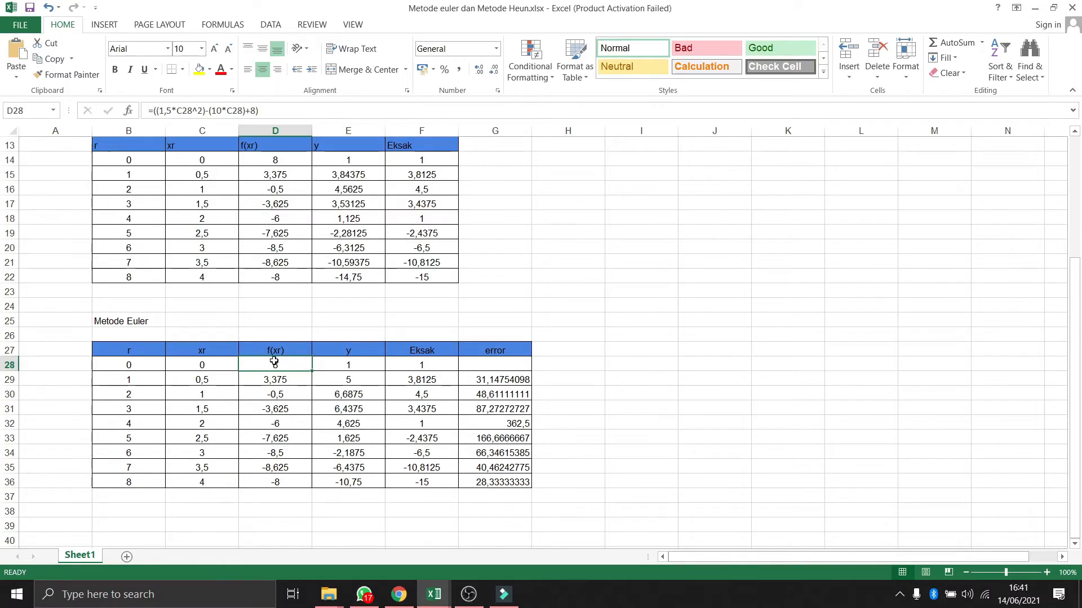
scroll(283, 372, up, 1)
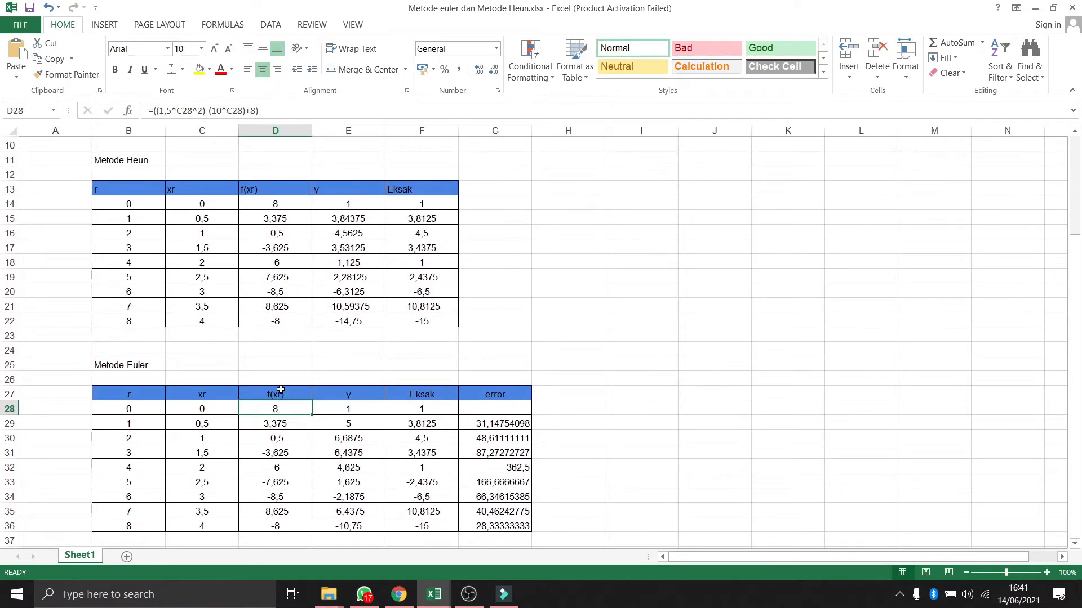
Examine the remaining f(xr) formulas of the Metode Euler table, D29 to D36, against the xr values they reference
click(284, 428)
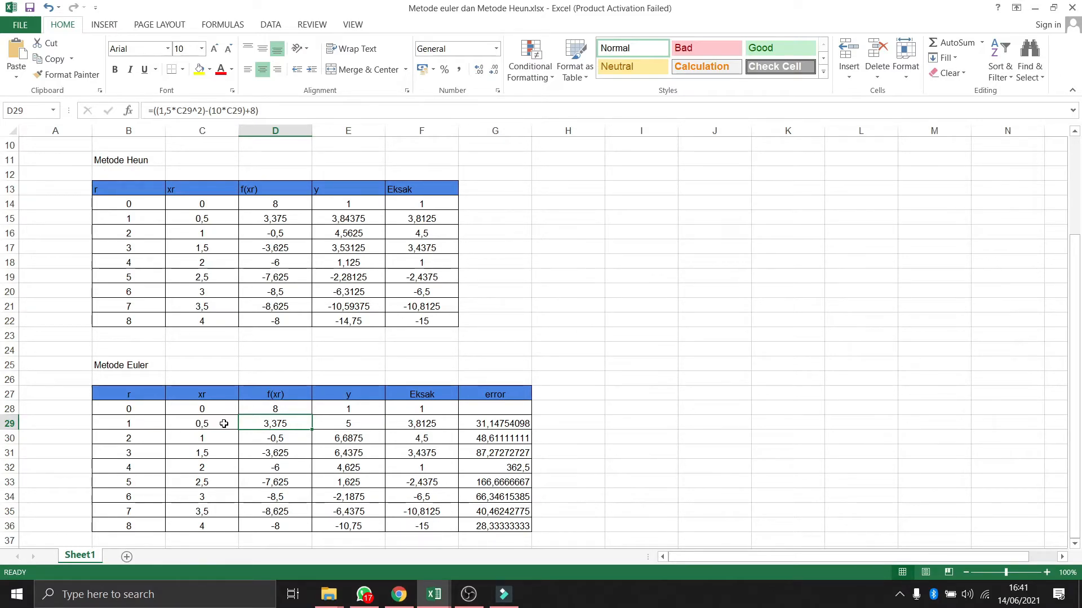
click(256, 438)
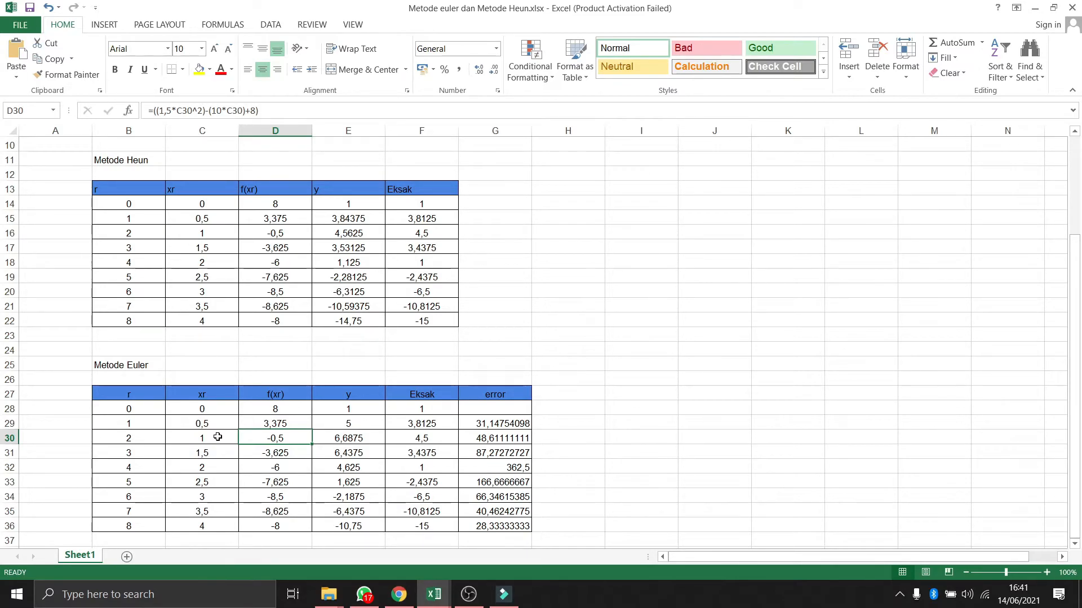
click(285, 457)
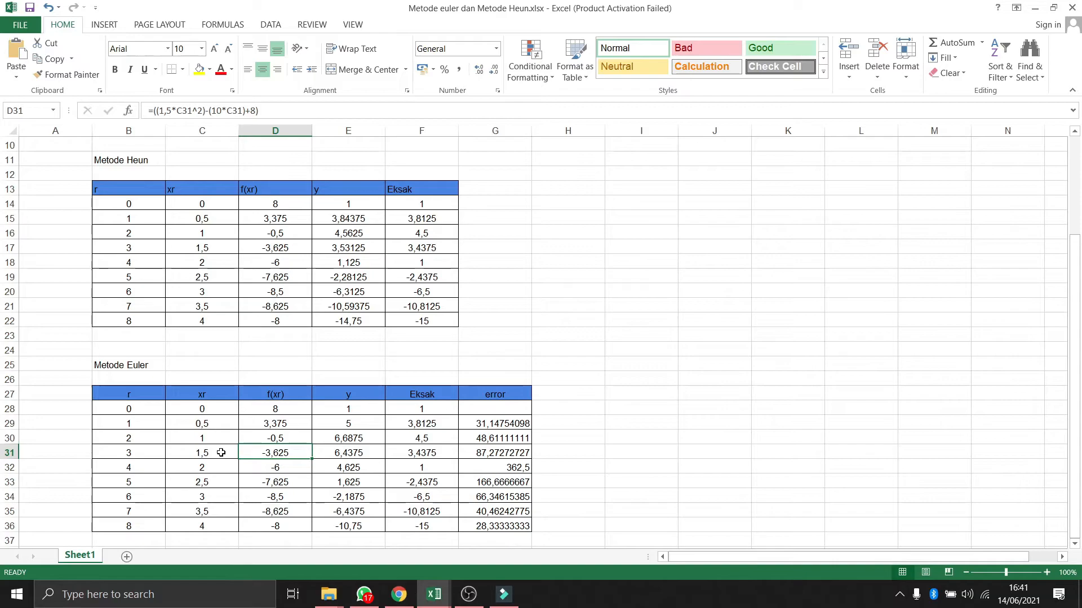
click(248, 471)
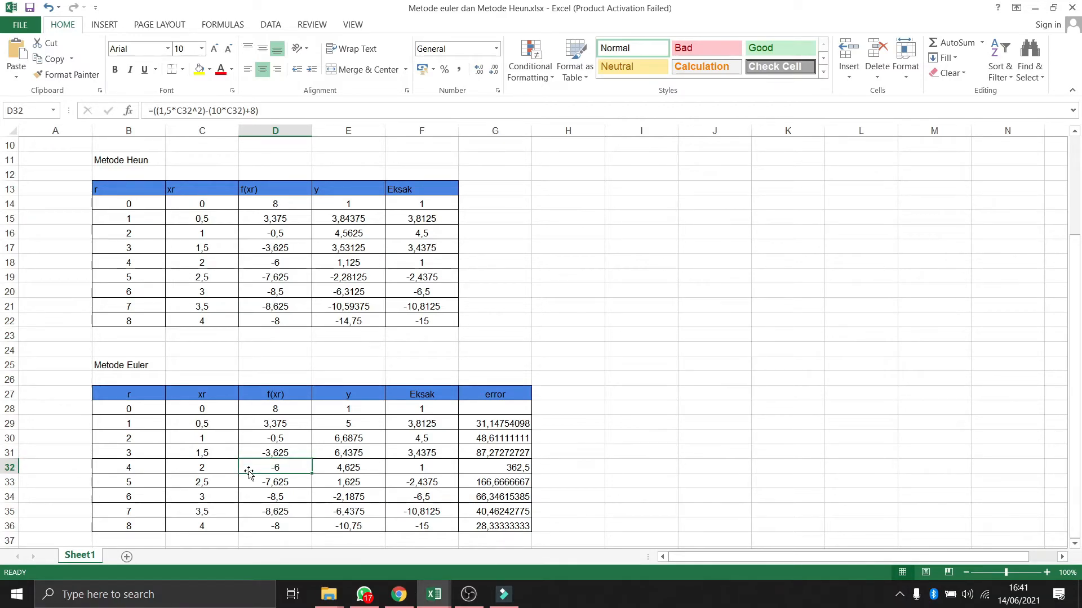
click(248, 485)
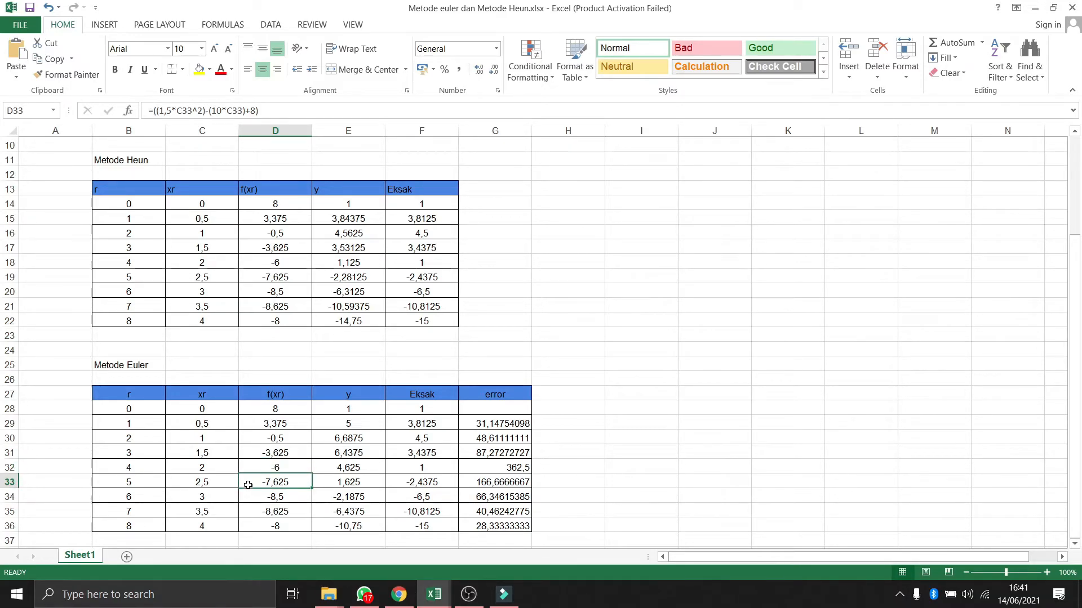
click(249, 499)
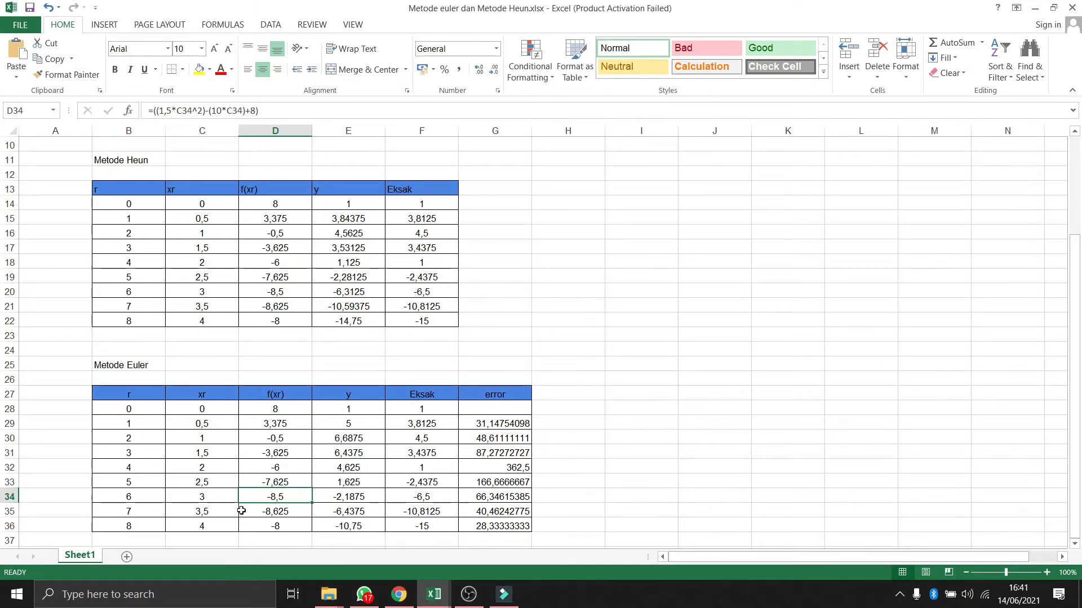
click(242, 511)
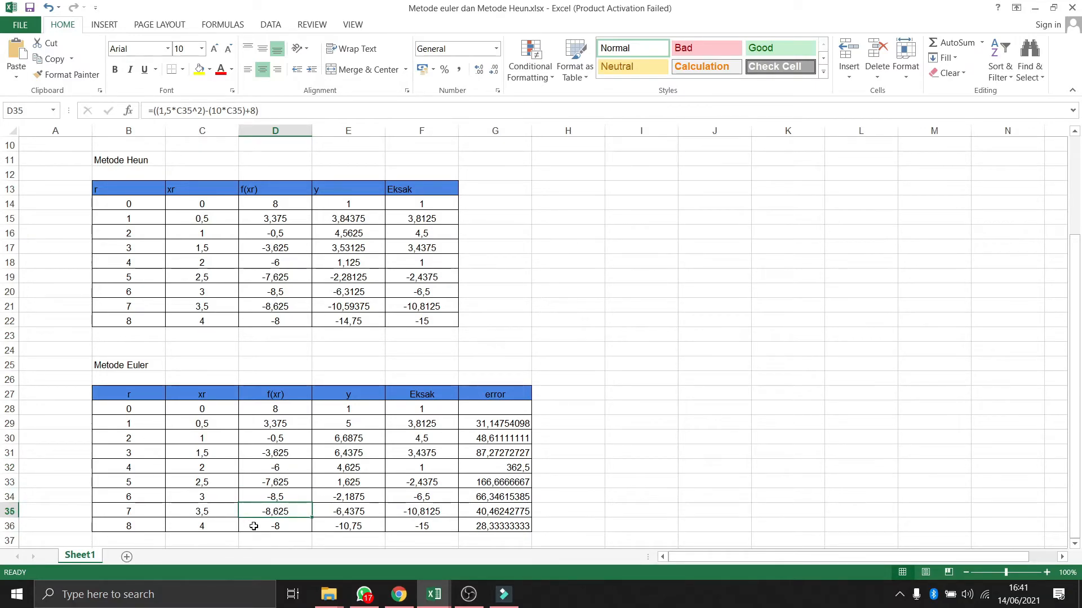
click(256, 529)
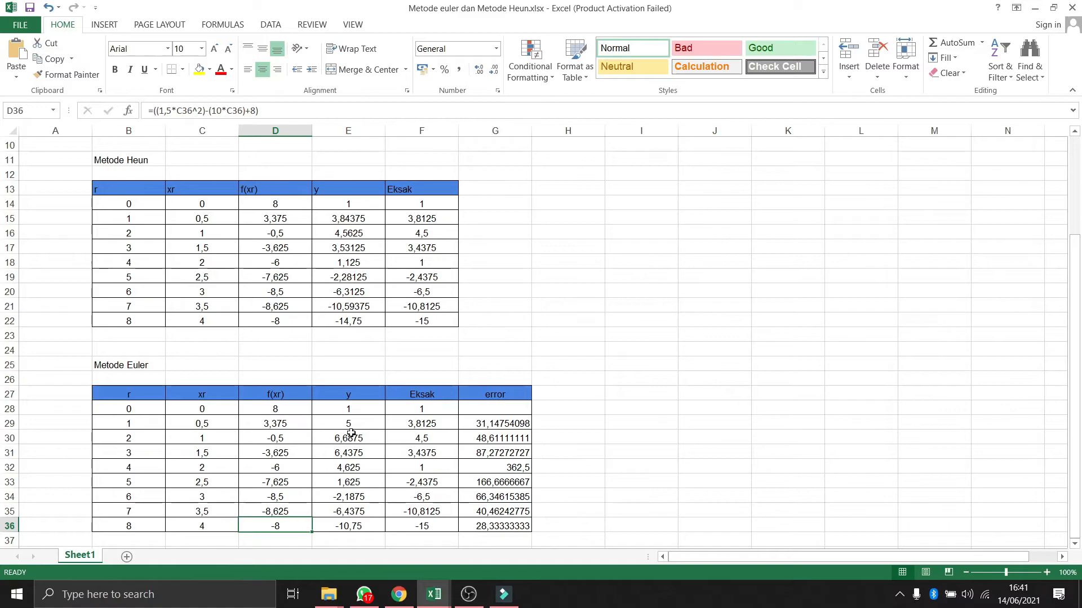
Check the initial y value in E28 and the Eksak formula in F28 of the Metode Euler table against the given analytical solution
click(349, 412)
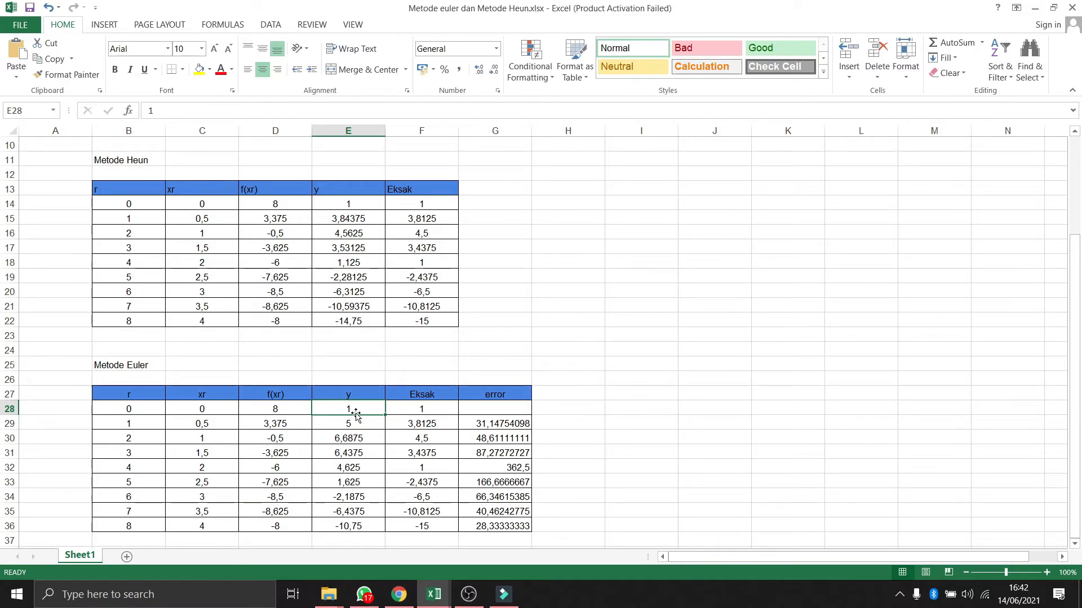
click(404, 409)
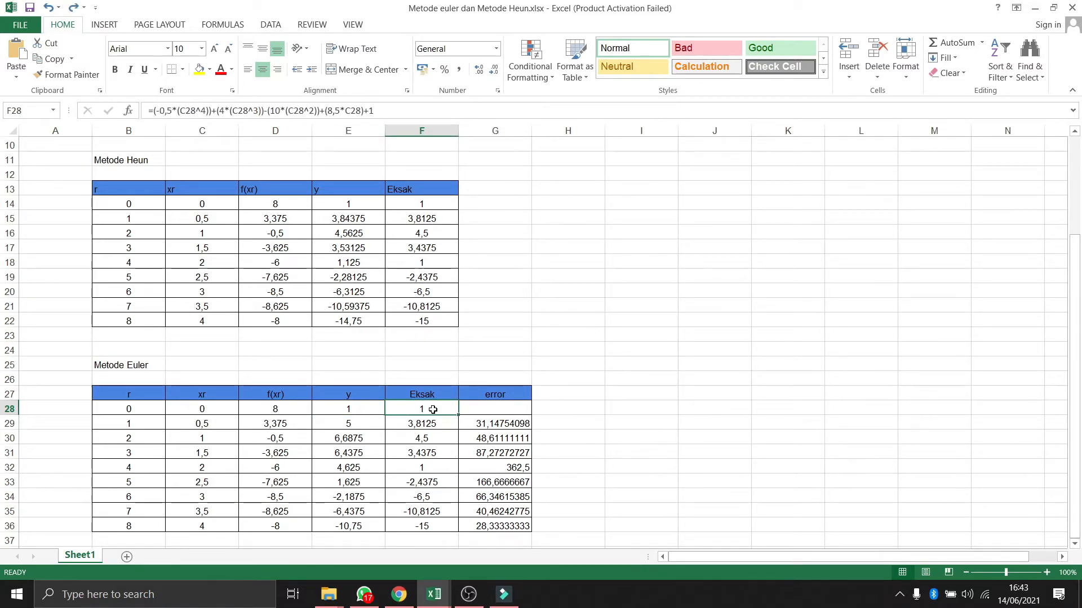
scroll(432, 410, up, 2)
scroll(432, 409, down, 1)
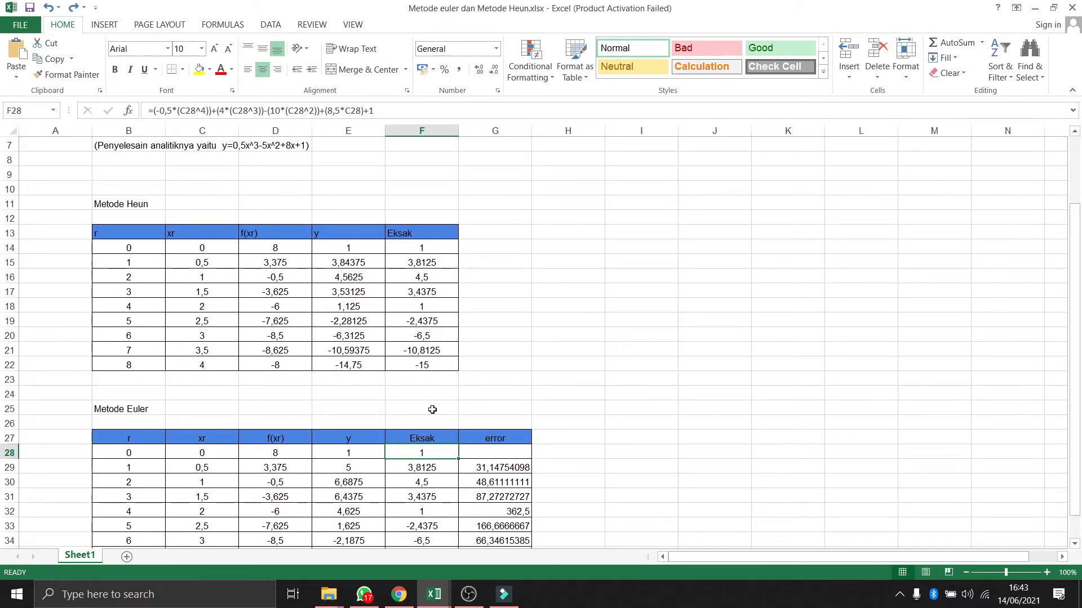
scroll(432, 409, down, 1)
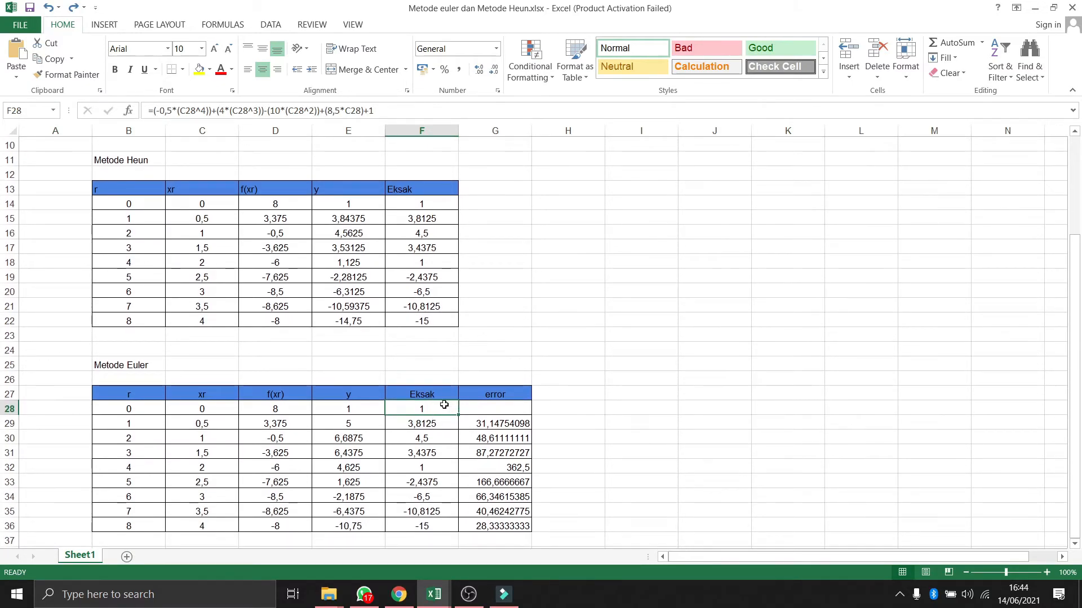
Inspect the error formulas in G29 to G33 and G36 of the Metode Euler table, checking the y and Eksak cells they reference
click(474, 424)
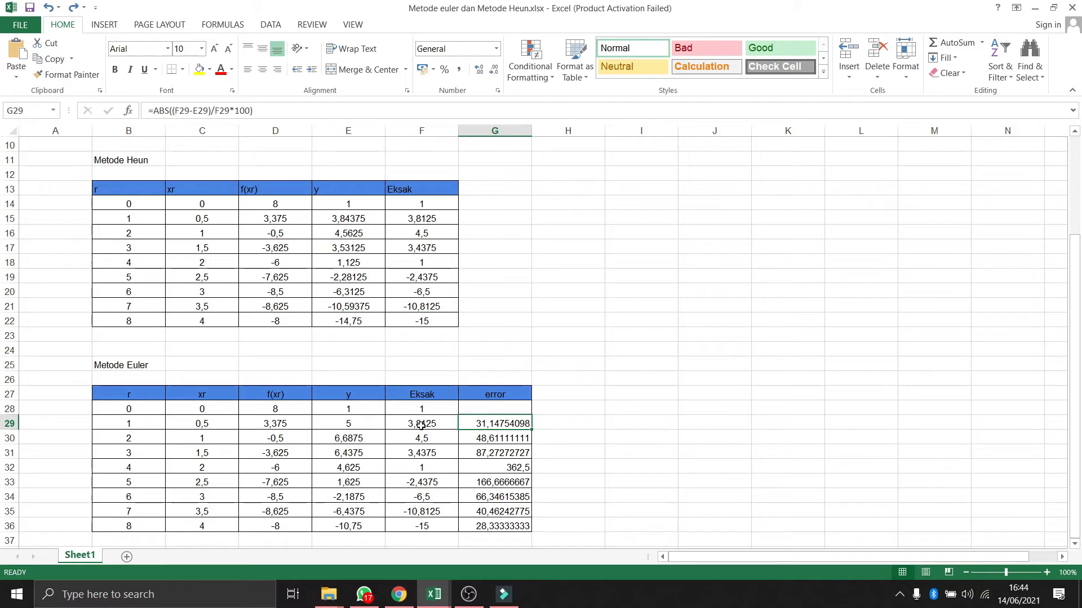
click(468, 437)
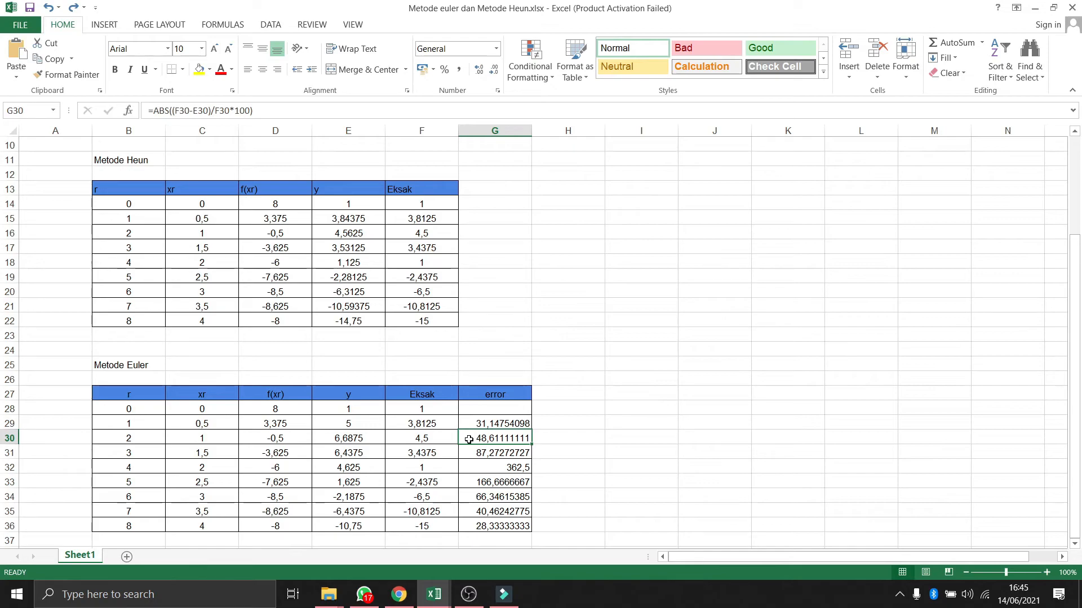
click(473, 455)
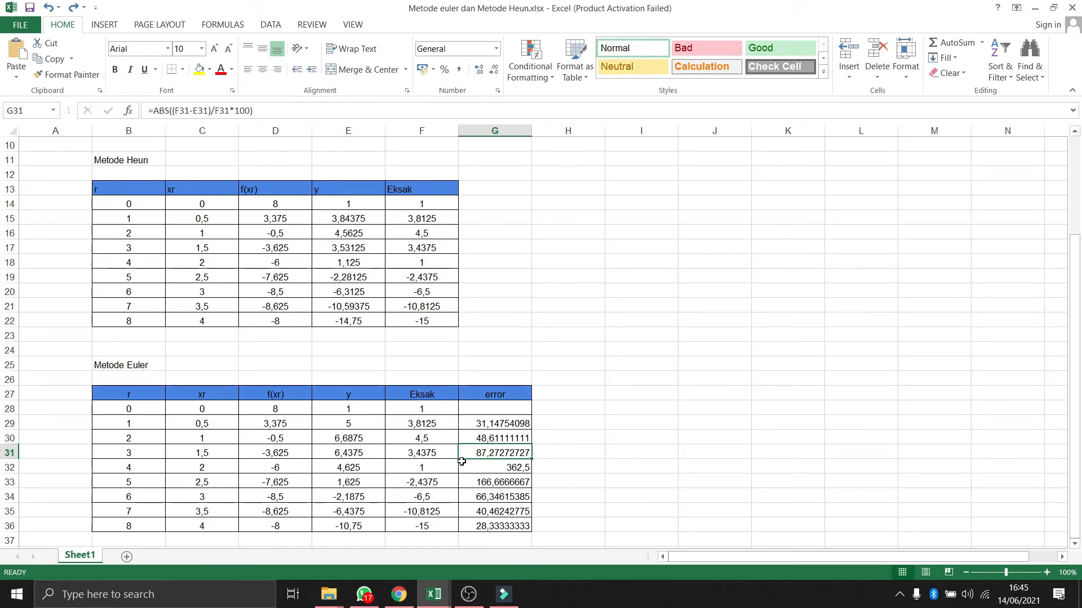
click(482, 471)
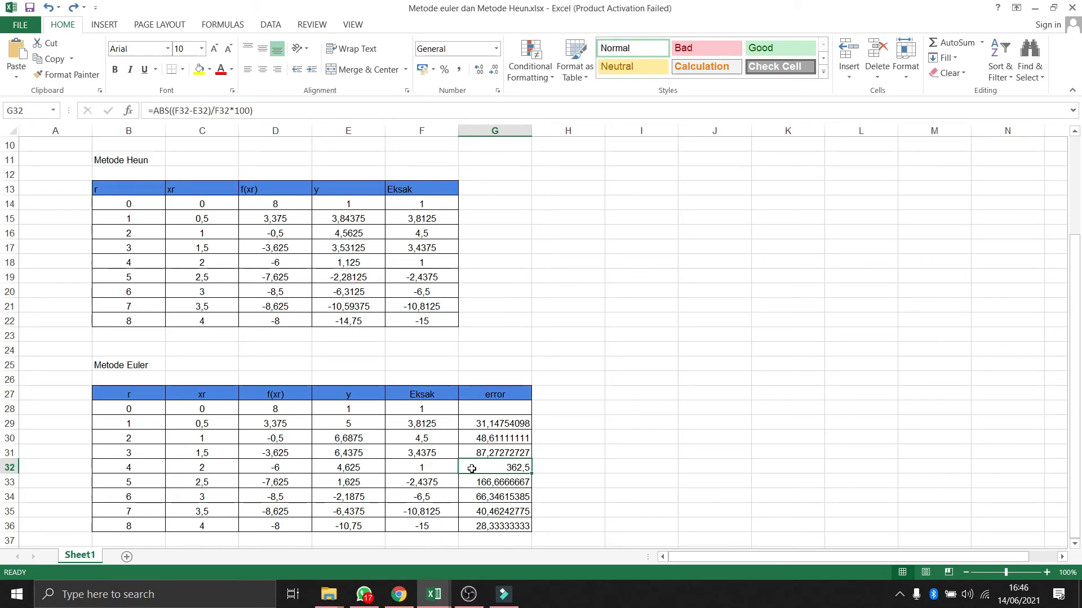
click(462, 485)
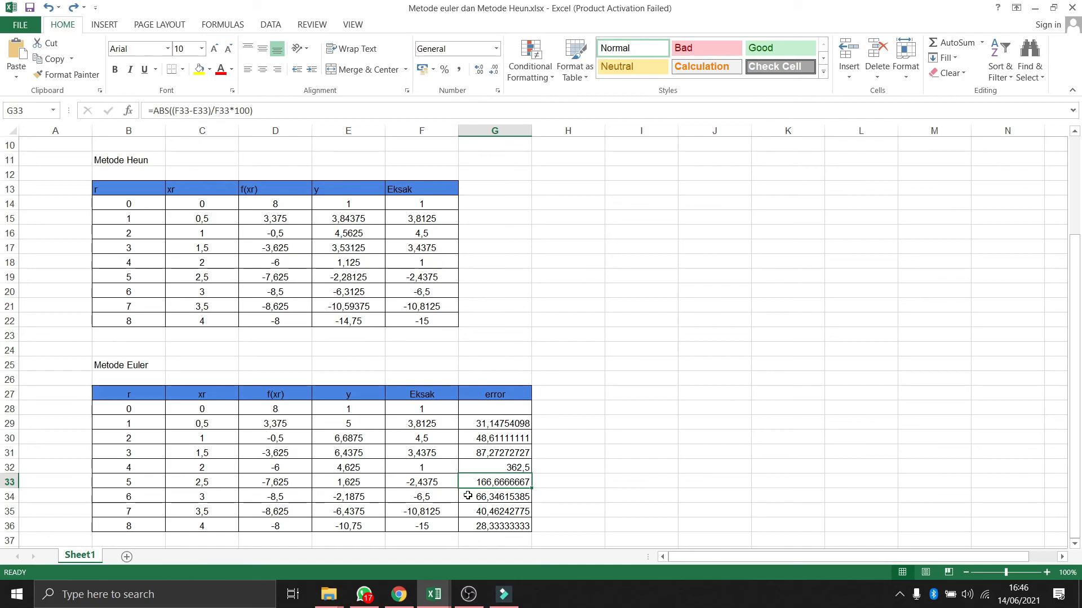
click(466, 526)
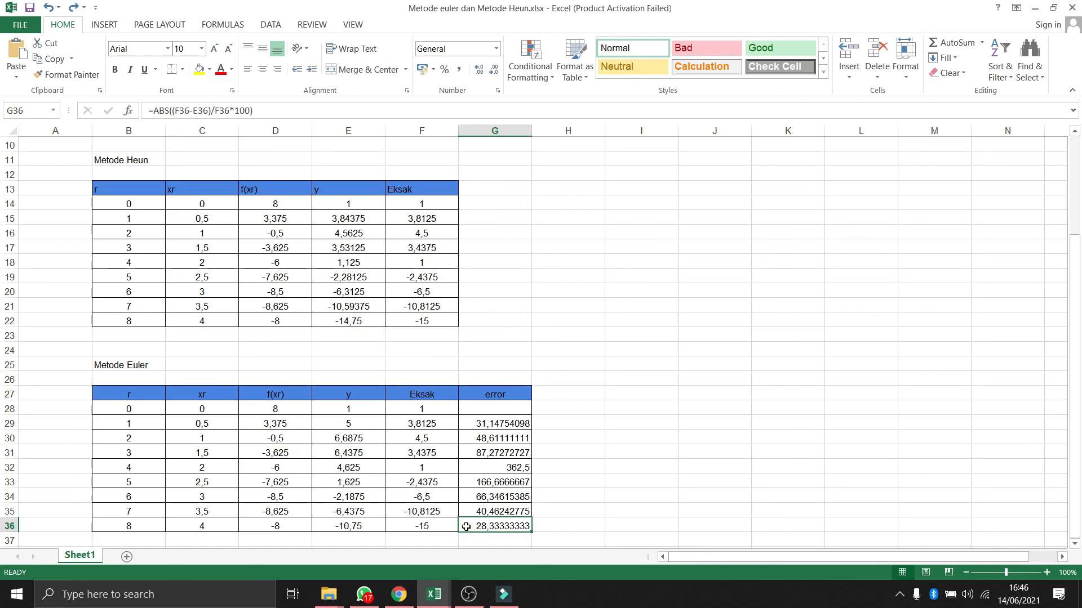